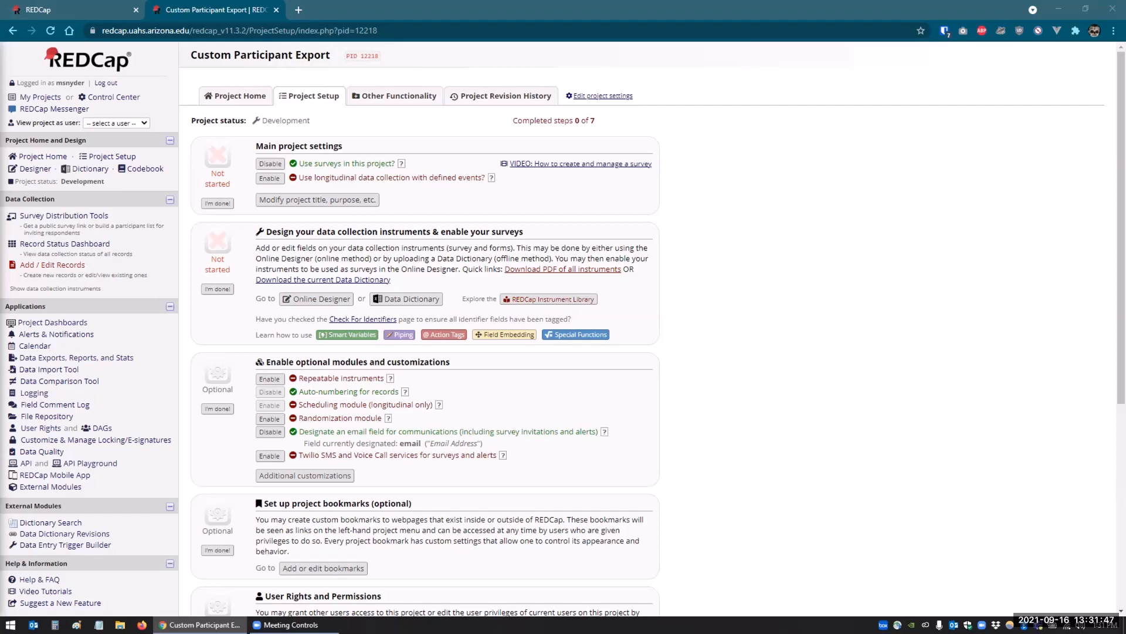
# - Open the configuration of the Custom Participant Export module from the project's external modules
pyautogui.click(58, 486)
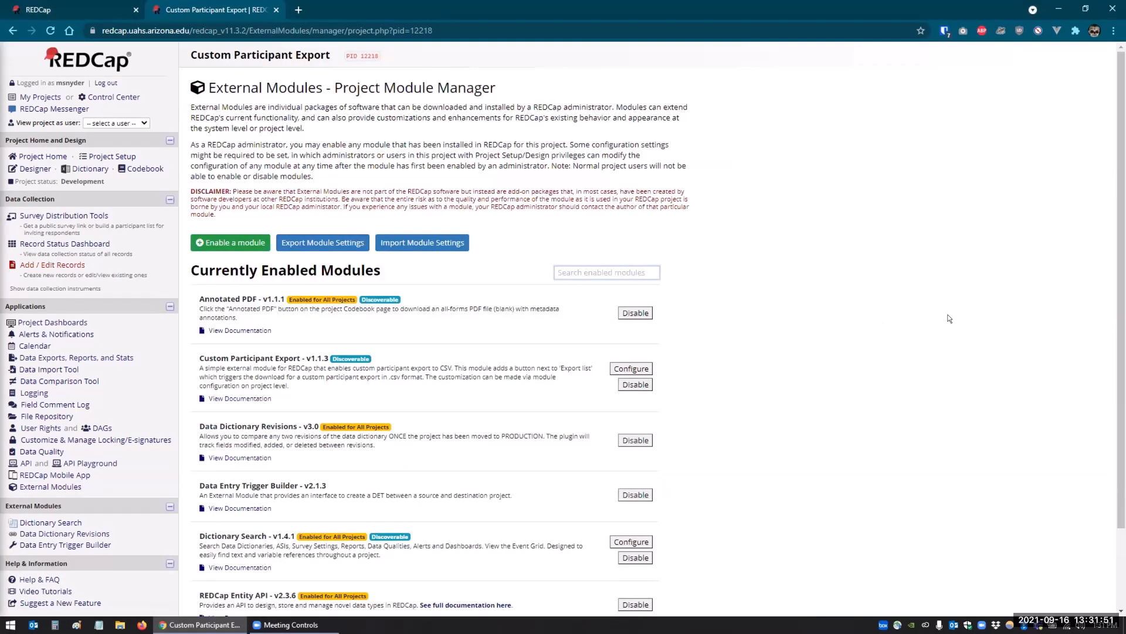
pyautogui.scroll(-1, 938, 299)
pyautogui.scroll(-3, 938, 299)
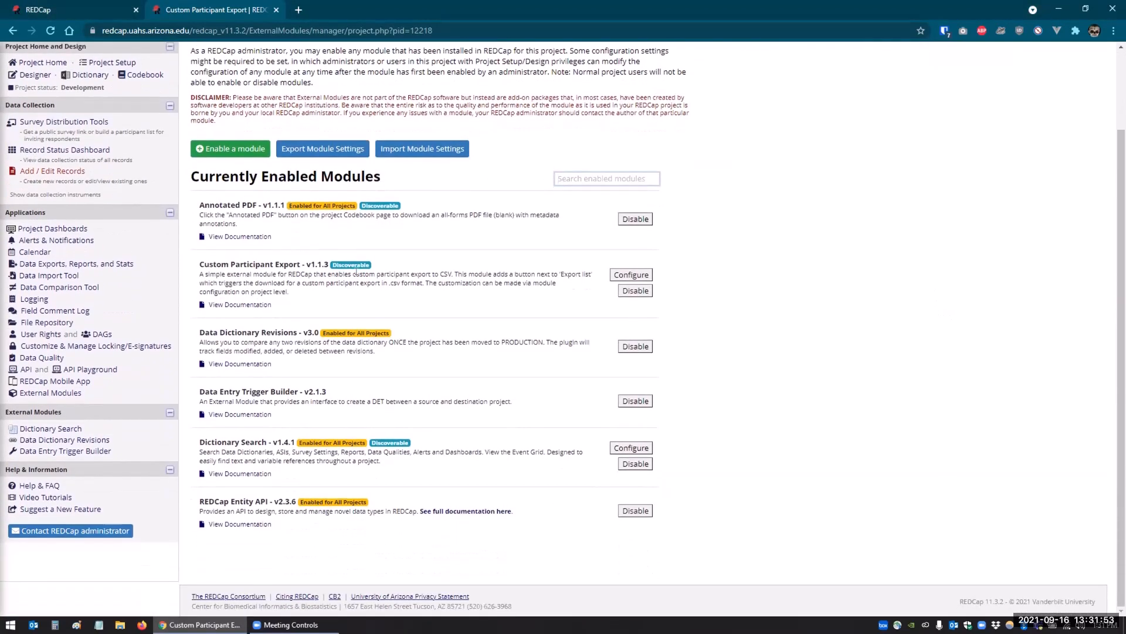
pyautogui.click(628, 274)
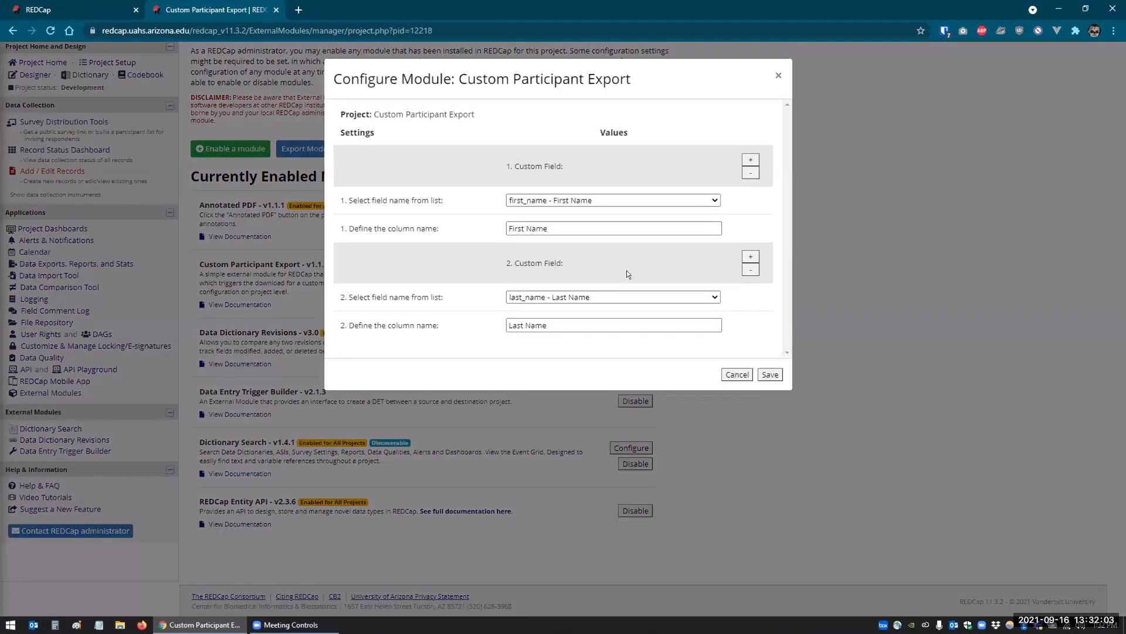
# - Examine the available field choices and the column name of the first custom field
pyautogui.click(515, 200)
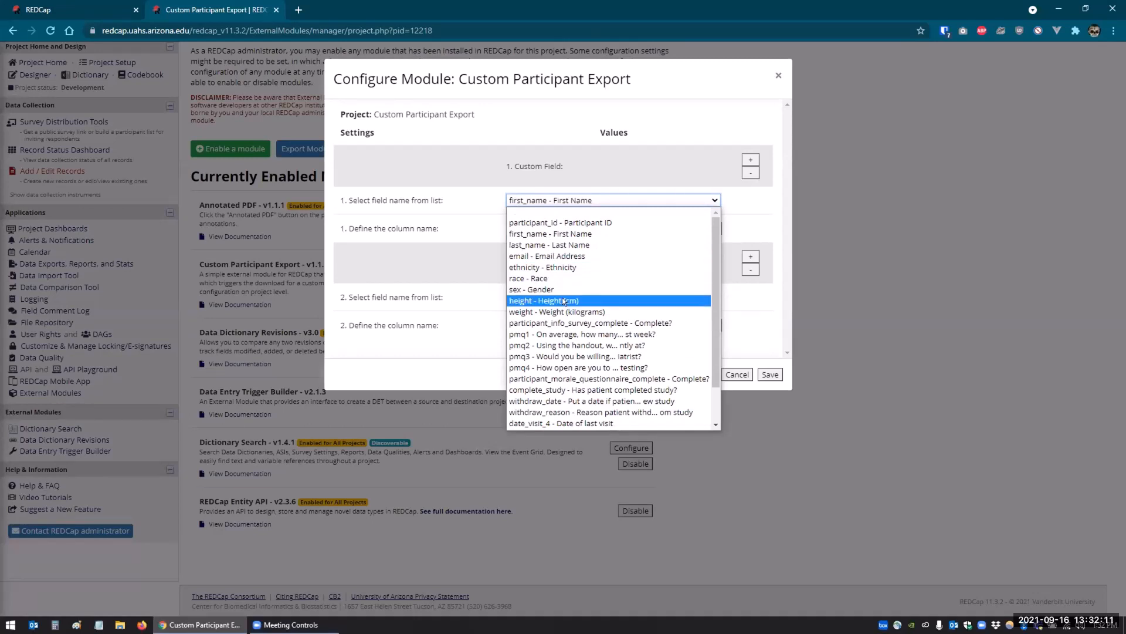
pyautogui.scroll(-1, 557, 305)
pyautogui.click(503, 260)
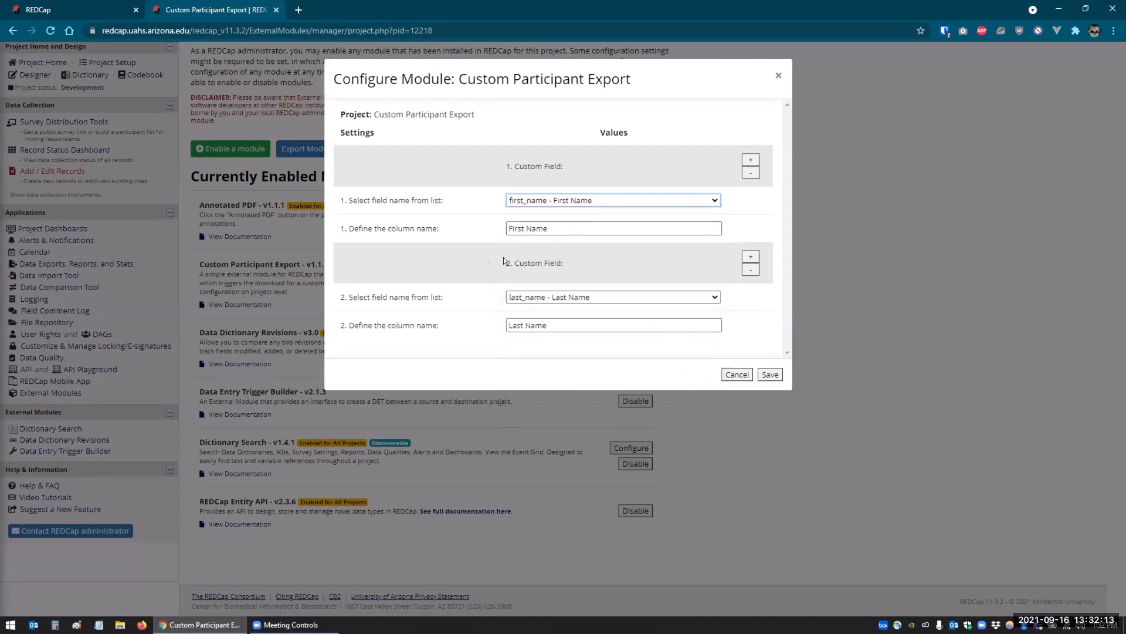
pyautogui.click(553, 227)
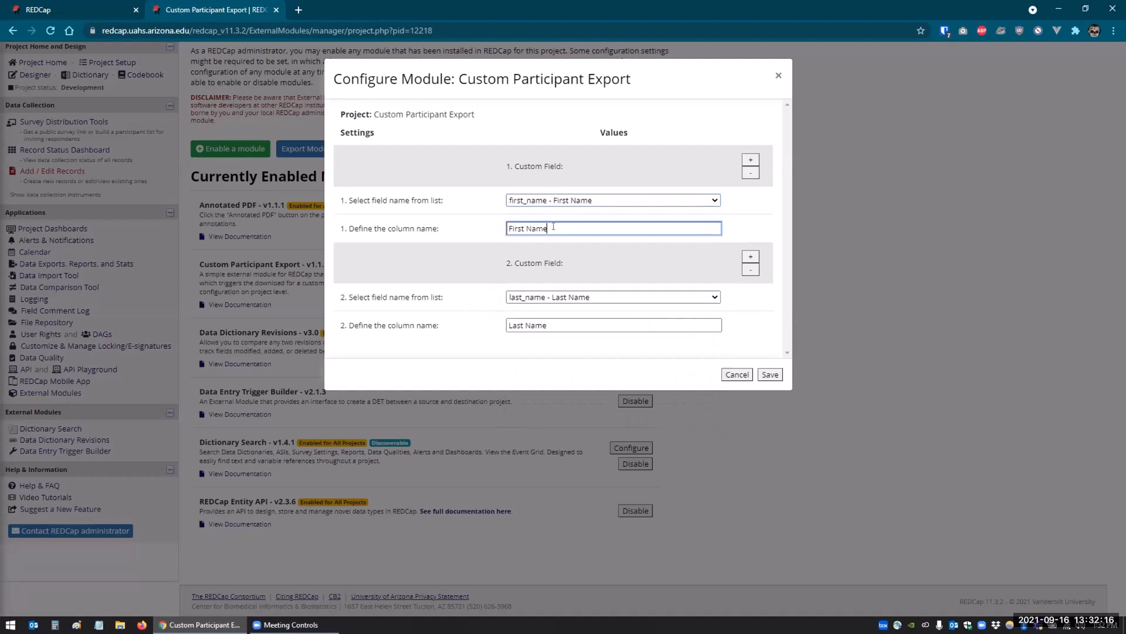
pyautogui.click(556, 344)
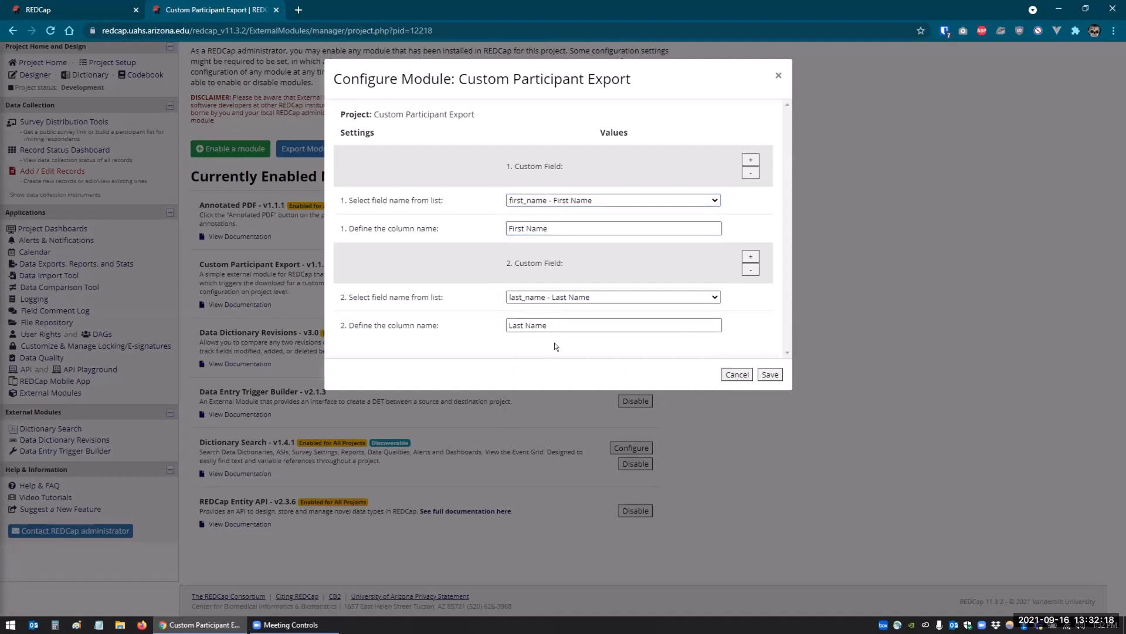
# - Add a third custom field using "email - Email Address" with the column name "Email Address", and save the module configuration
pyautogui.click(750, 257)
pyautogui.click(539, 393)
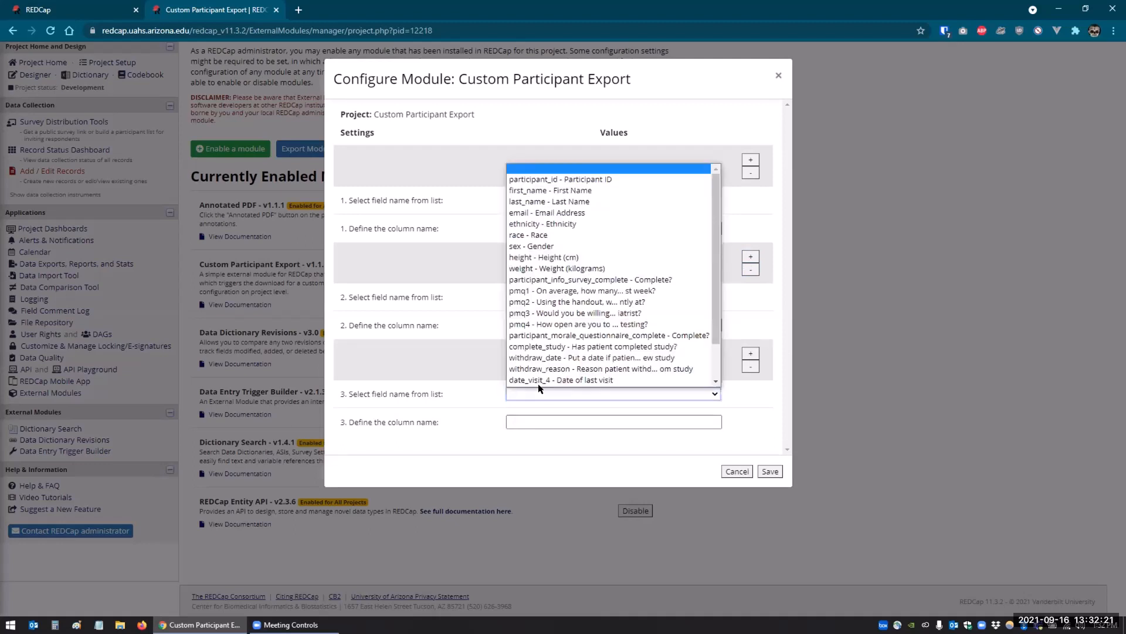
pyautogui.scroll(-1, 587, 293)
pyautogui.click(550, 196)
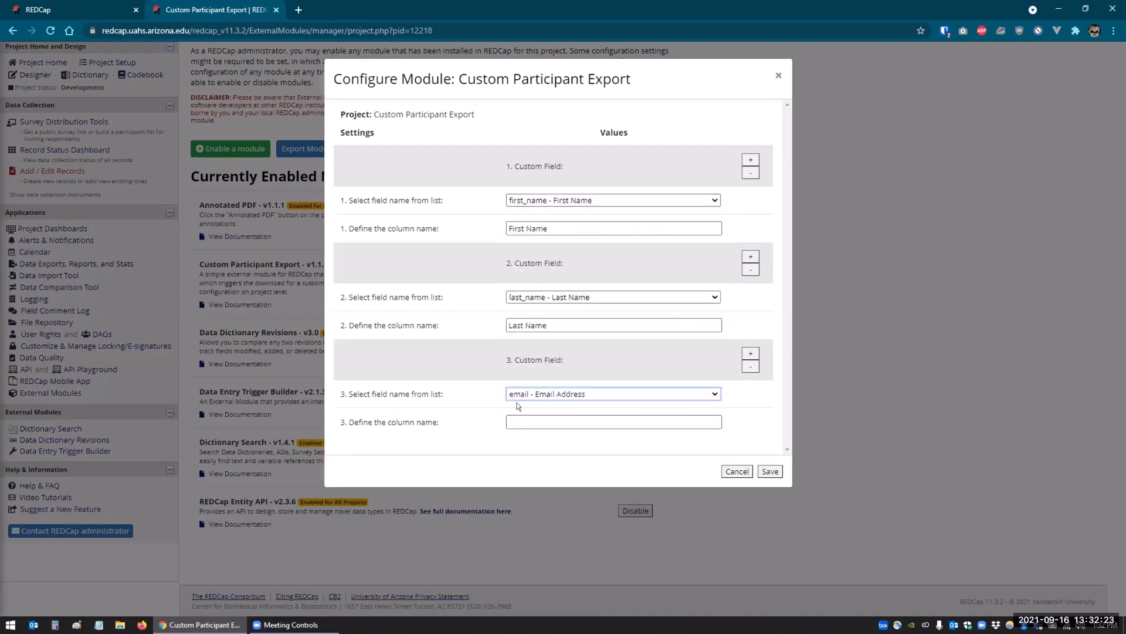
pyautogui.click(516, 408)
pyautogui.write('Email Address')
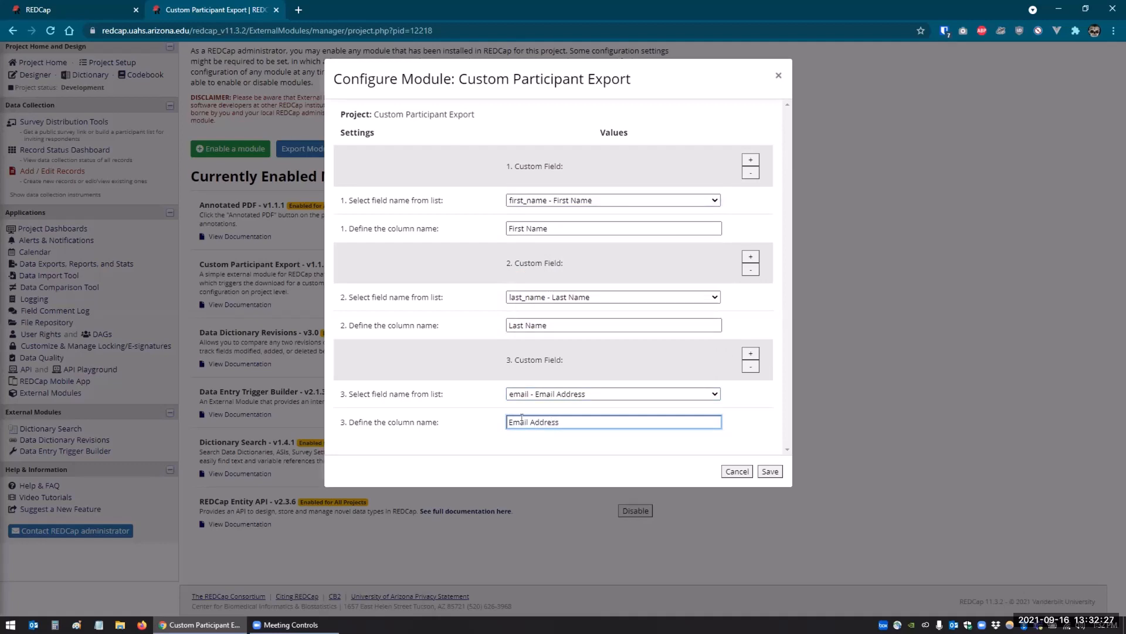
pyautogui.click(764, 470)
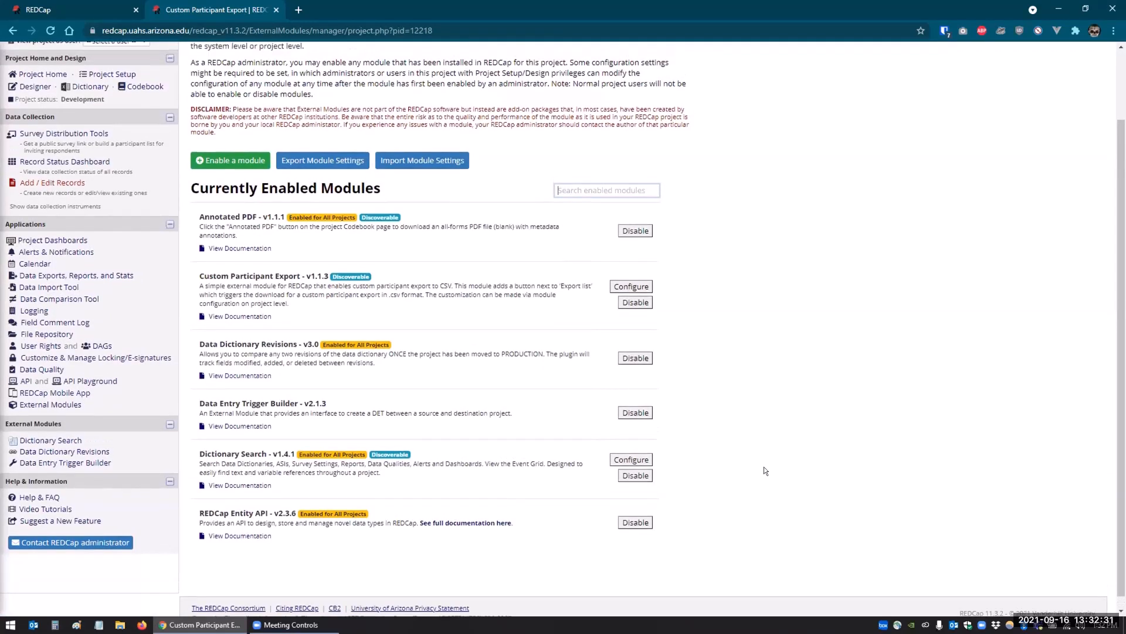
# - Open the Participant List in the project's Survey Distribution Tools
pyautogui.scroll(2, 786, 452)
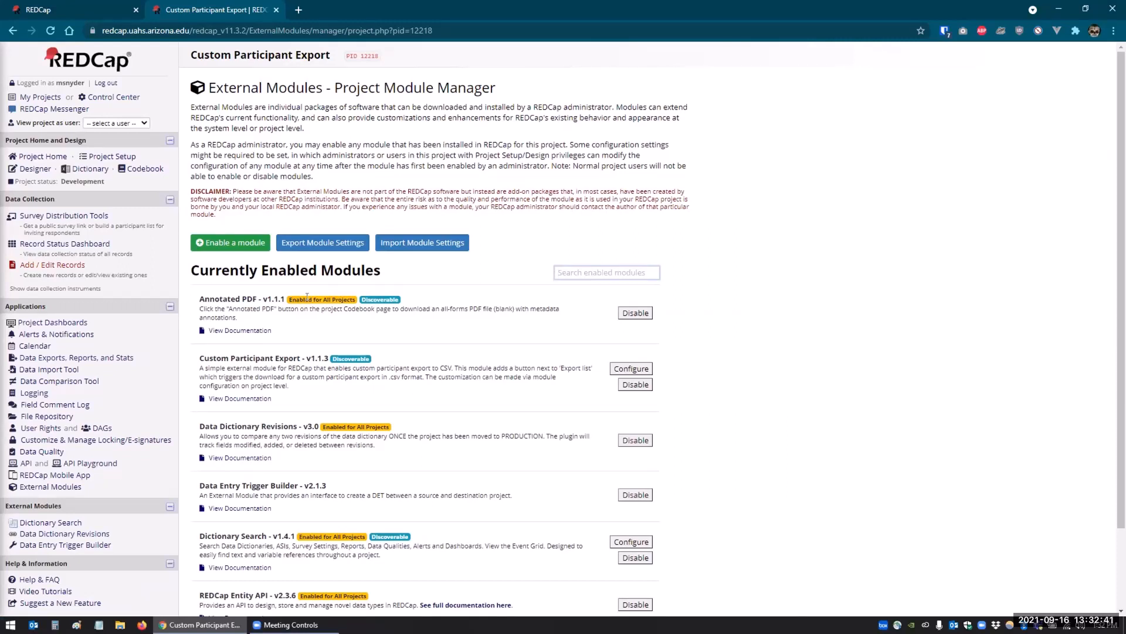
pyautogui.click(82, 216)
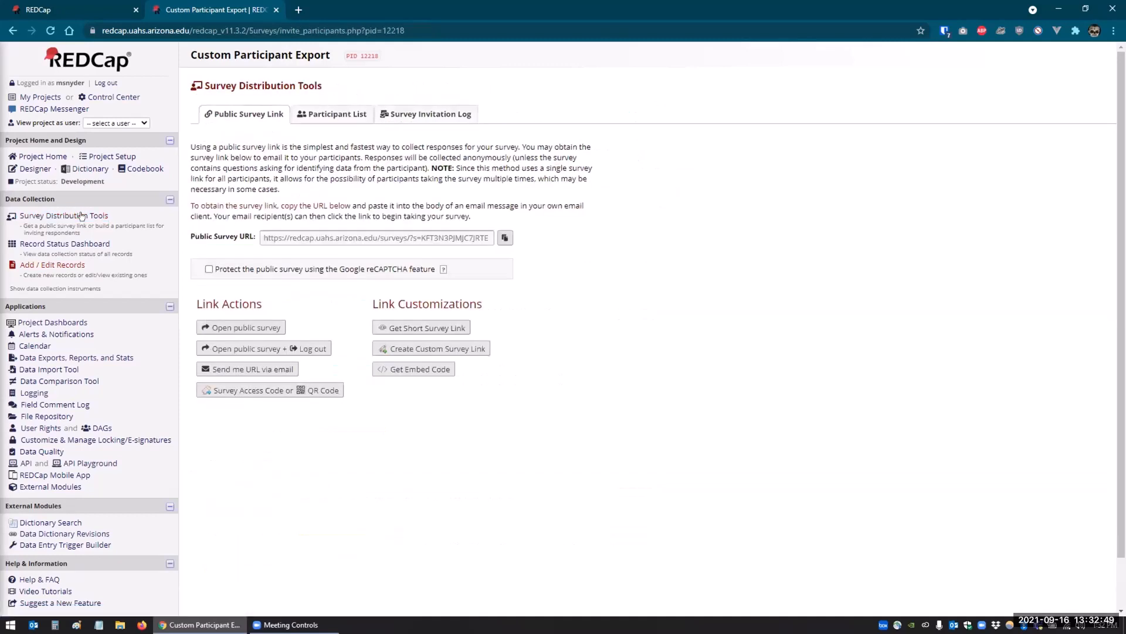
pyautogui.click(38, 243)
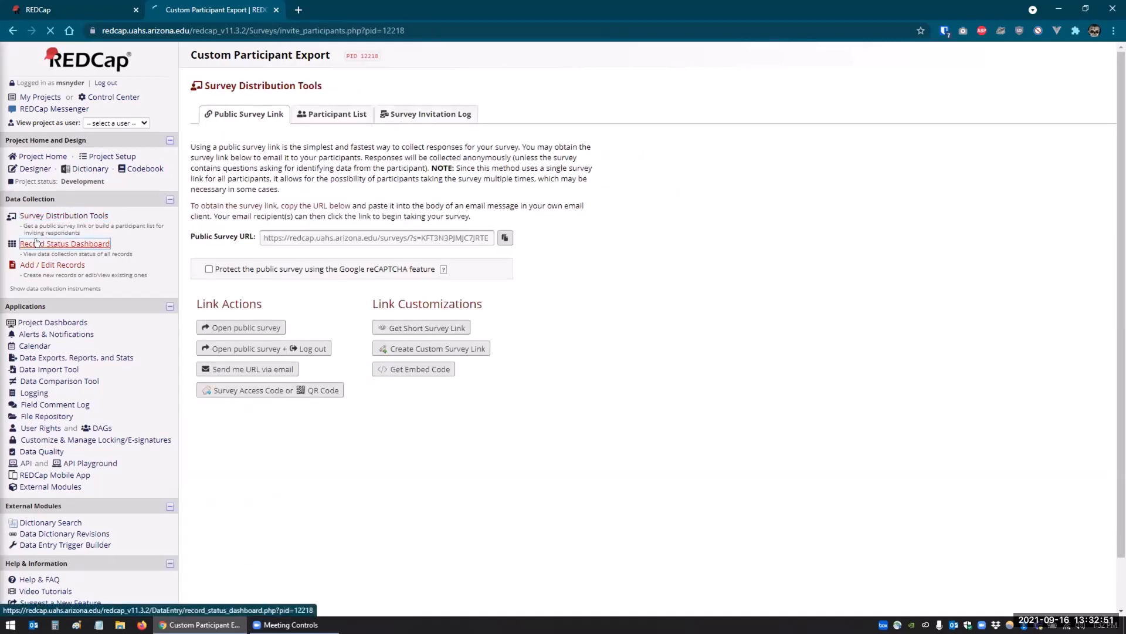
pyautogui.click(41, 217)
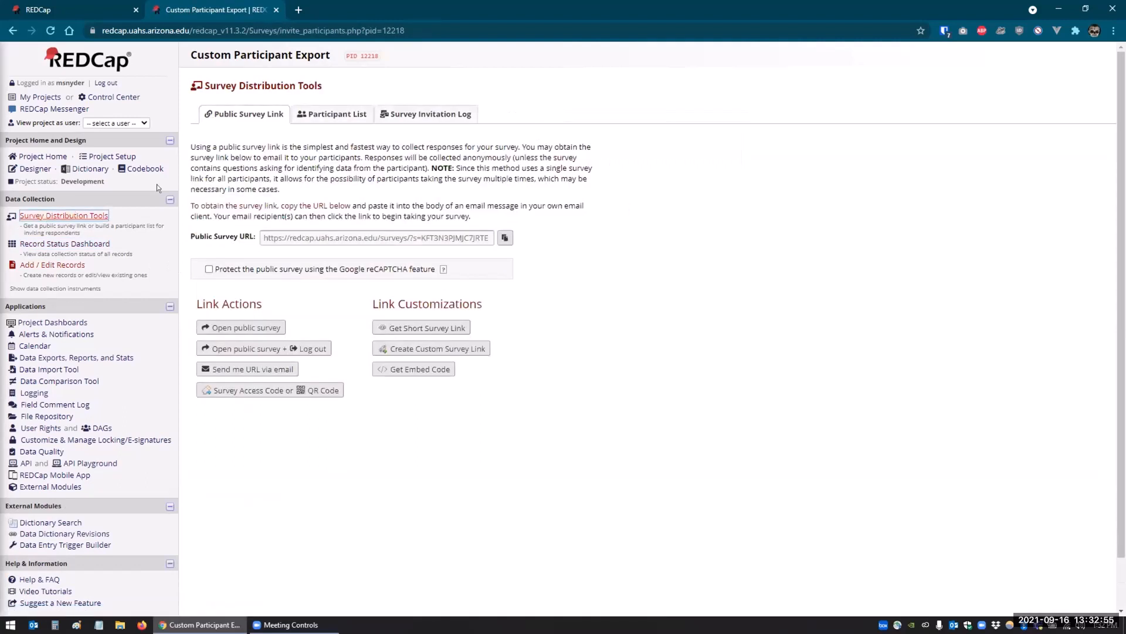
pyautogui.click(336, 115)
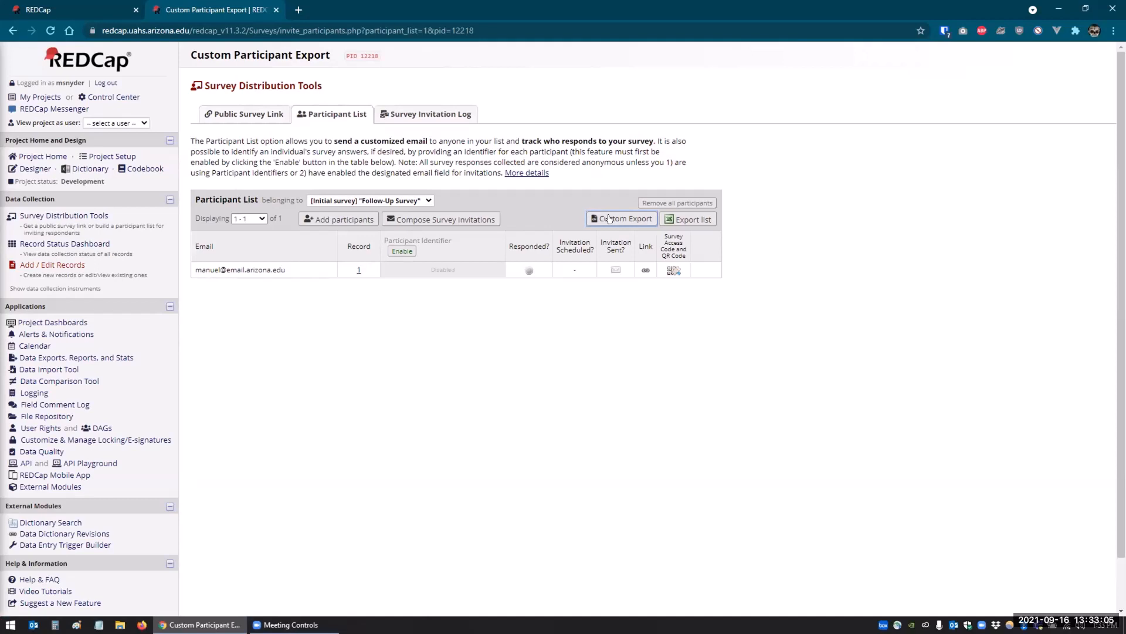
# - Export the standard participant list to the Desktop as CustomParticipantExport_Participants_2021-09-16_1333.csv
pyautogui.click(682, 220)
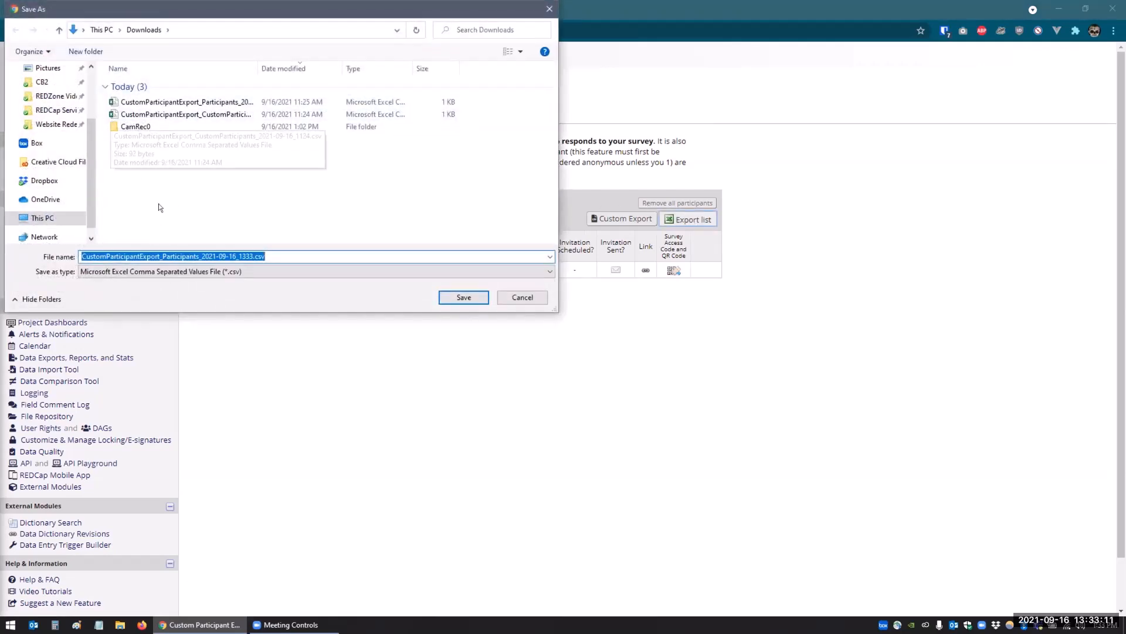
pyautogui.scroll(3, 88, 128)
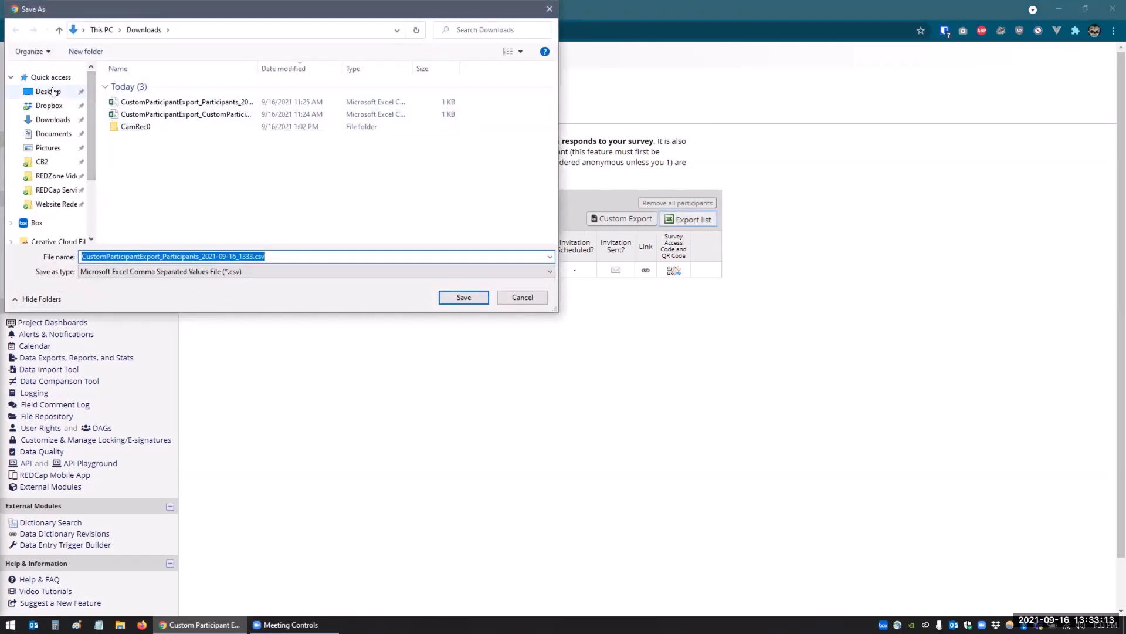
pyautogui.click(27, 85)
pyautogui.click(452, 299)
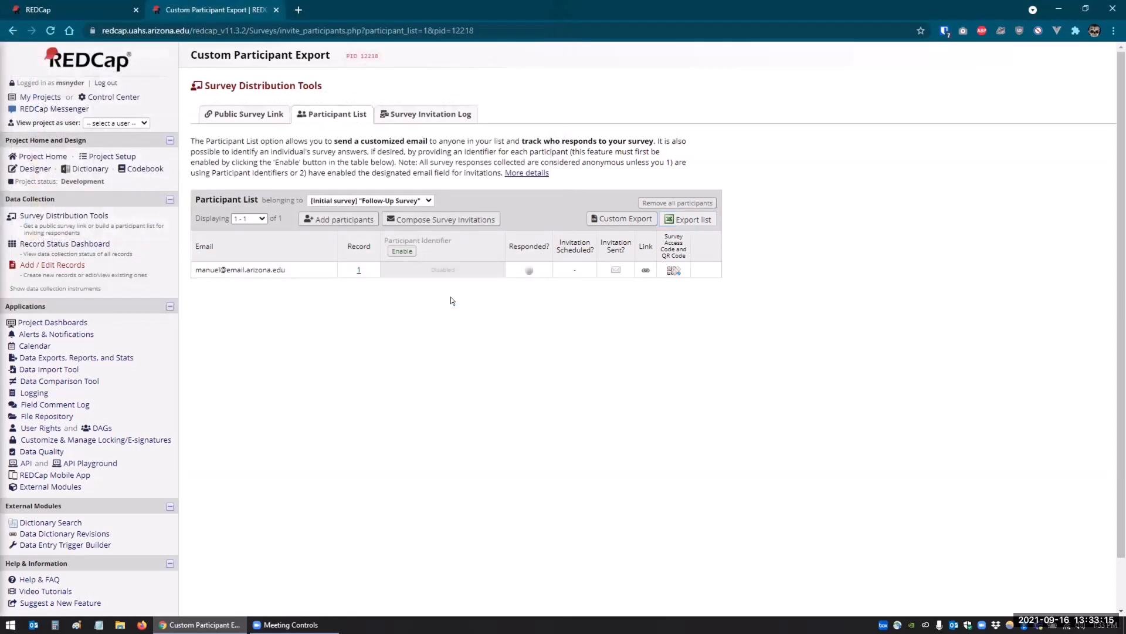
# - Open the exported participants CSV from the desktop in Excel and autofit all column widths
pyautogui.click(1057, 10)
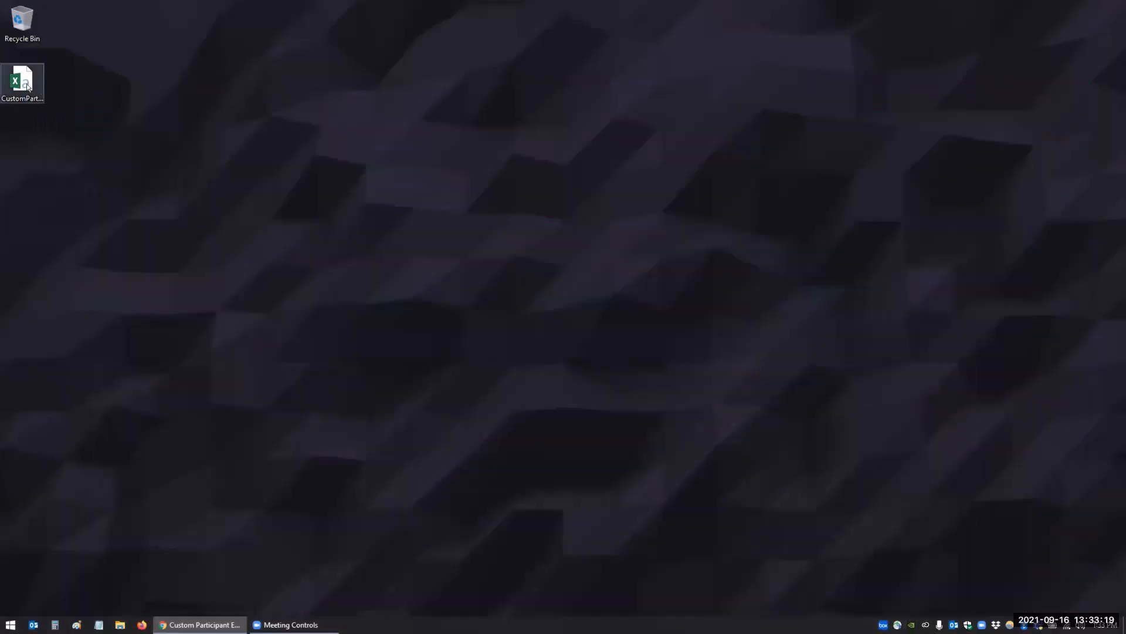
pyautogui.doubleClick(29, 86)
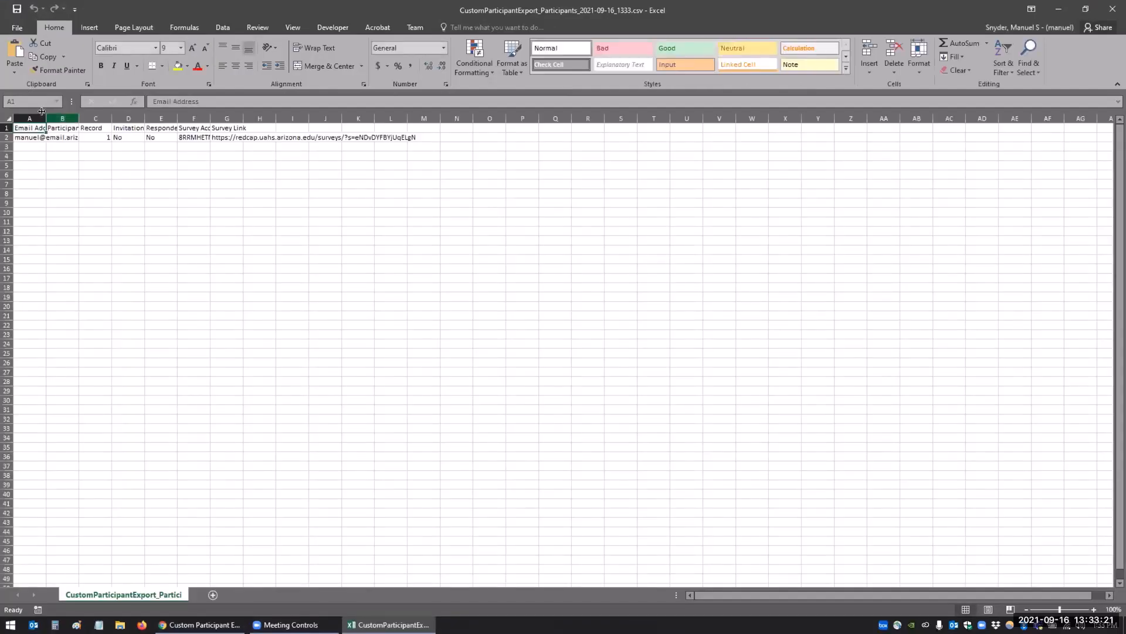
pyautogui.click(10, 121)
pyautogui.doubleClick(46, 118)
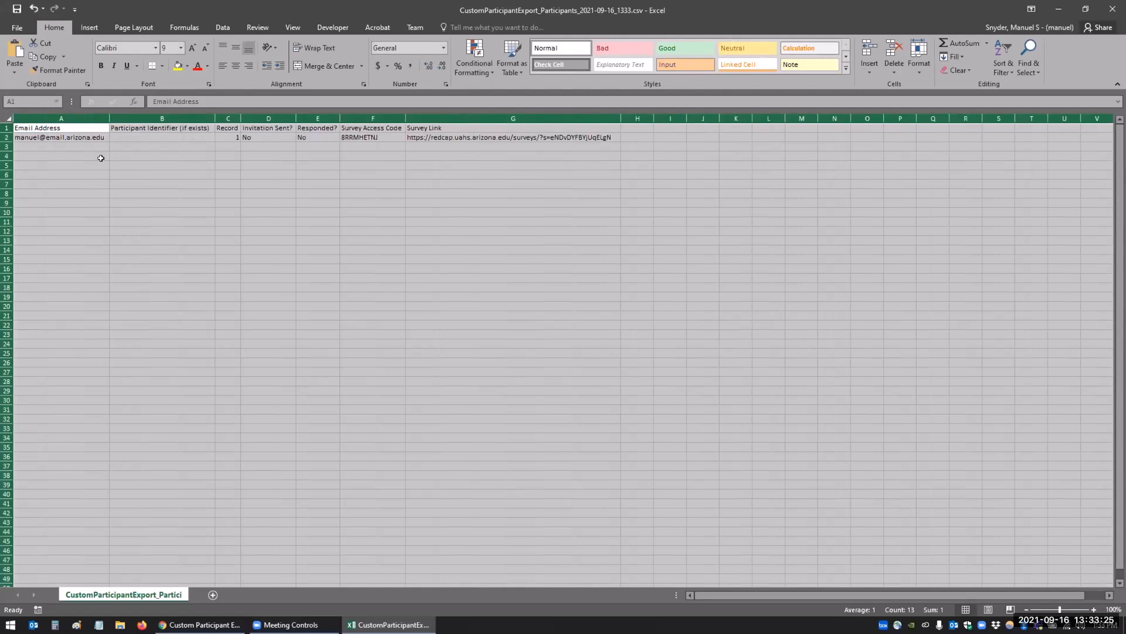
# - Inspect the participant's email address, survey access code and survey link cells in the export
pyautogui.click(69, 136)
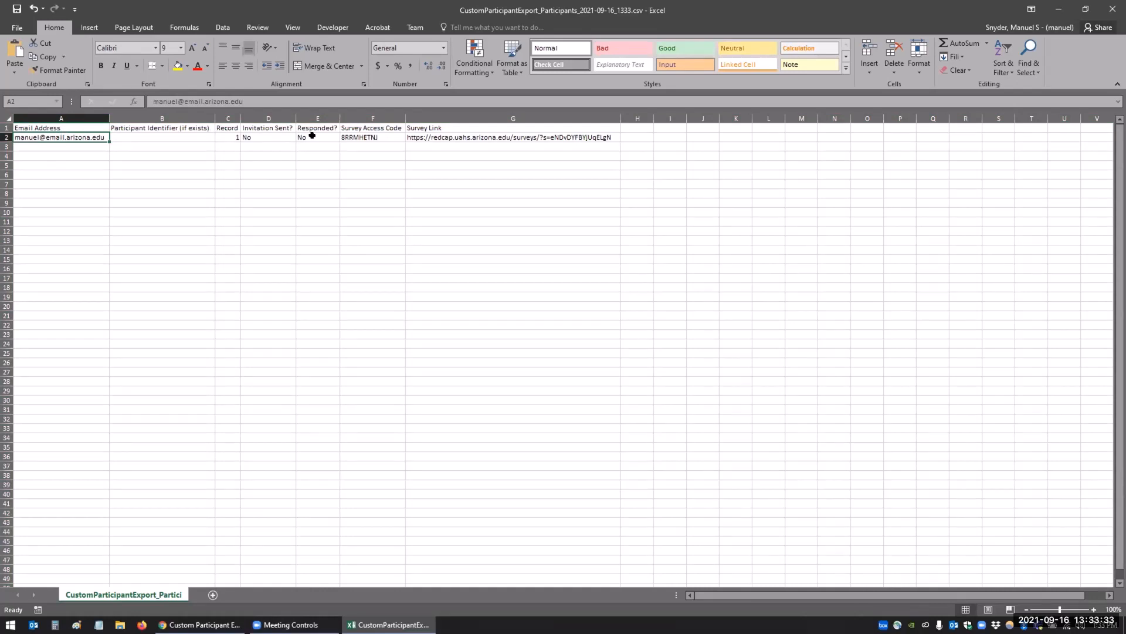
pyautogui.click(353, 134)
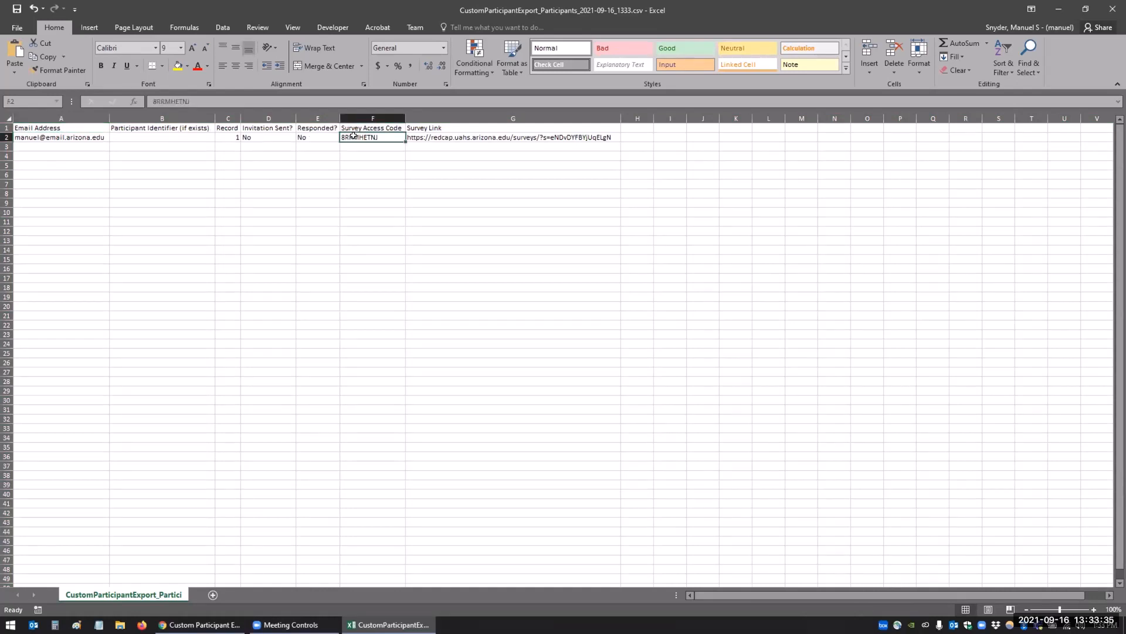
pyautogui.click(473, 138)
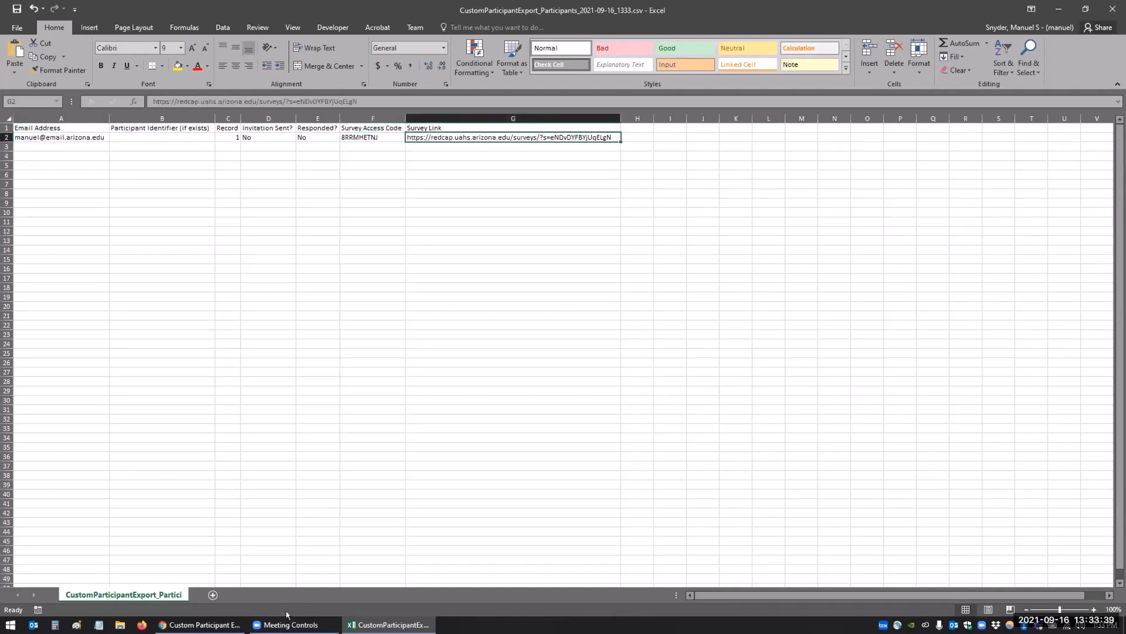
# - Switch back to REDCap in Chrome and view the Record Status Dashboard and Online Designer in a separate tab
pyautogui.moveTo(199, 625)
pyautogui.click(208, 624)
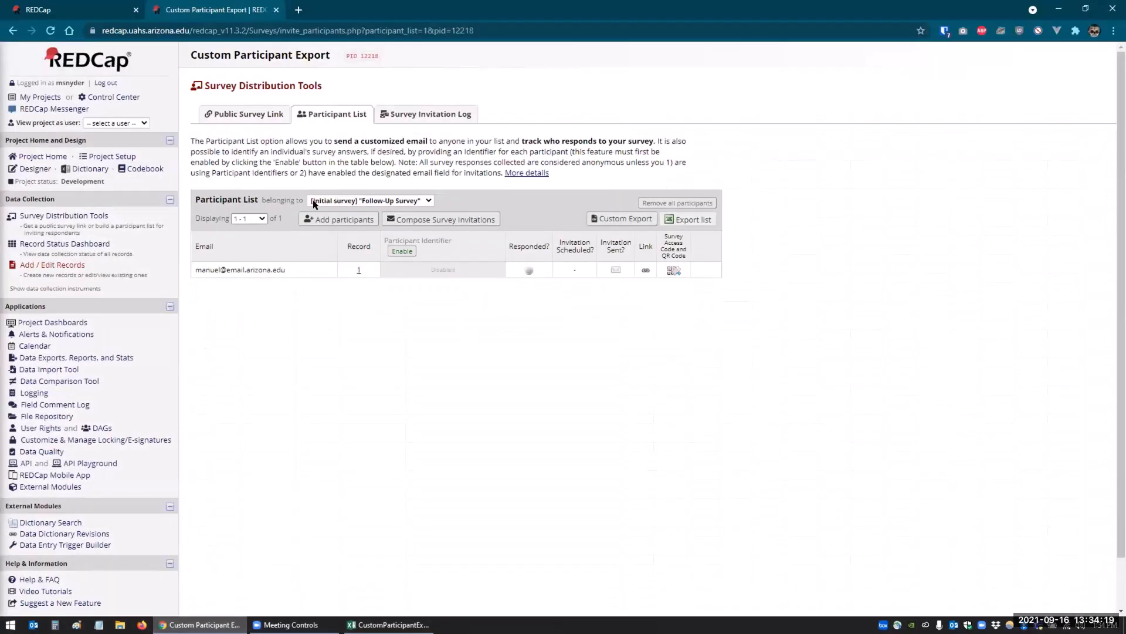
pyautogui.click(328, 201)
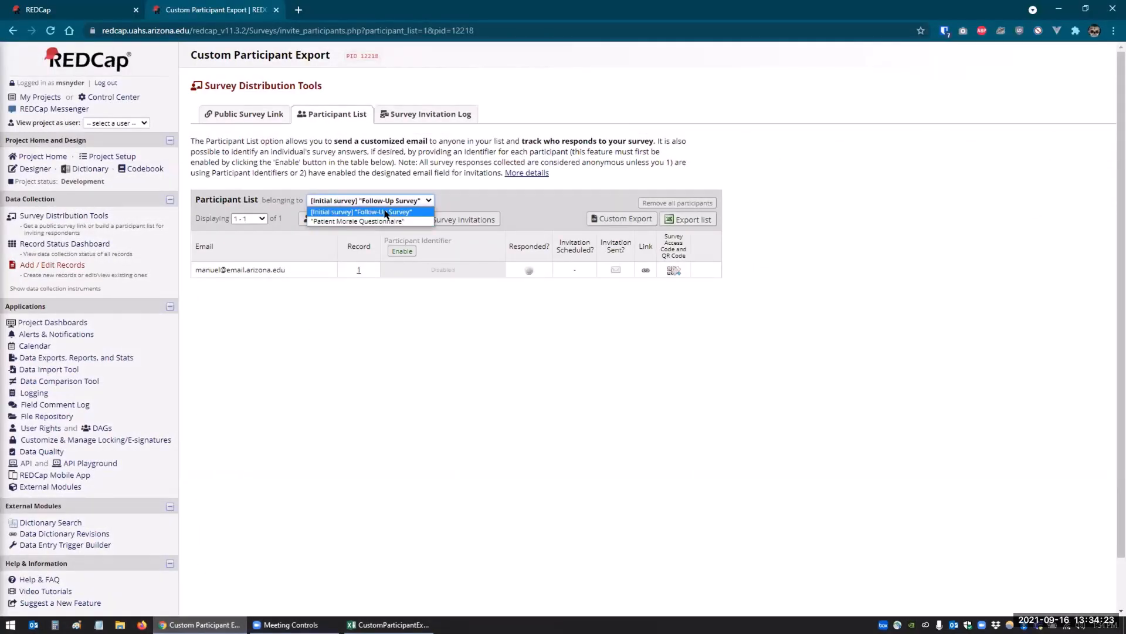
pyautogui.rightClick(76, 243)
pyautogui.click(105, 253)
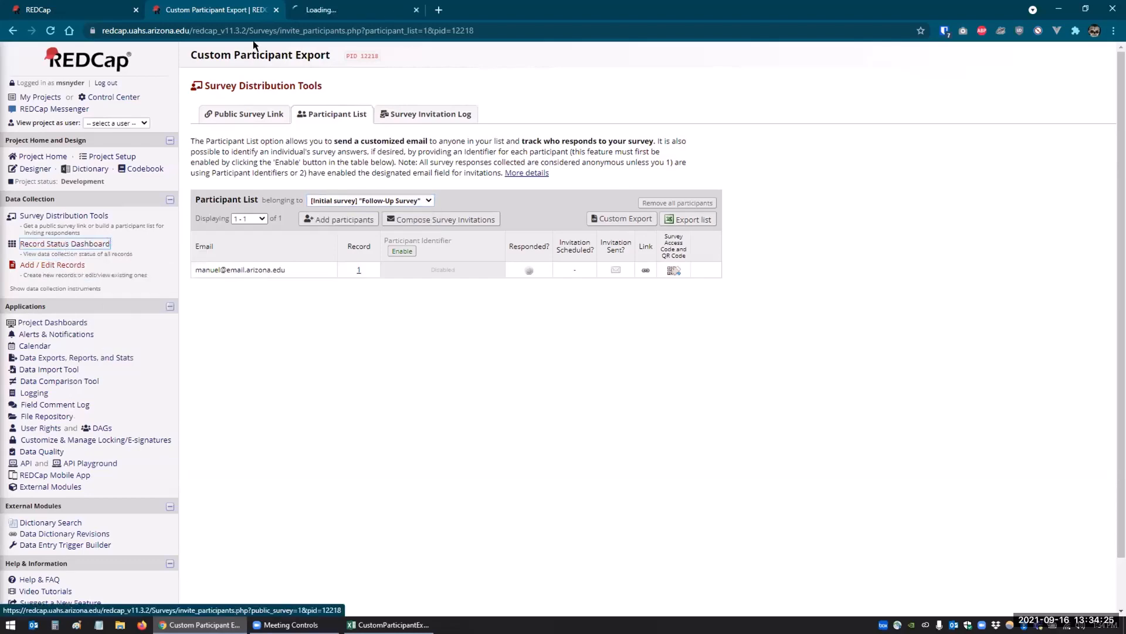
pyautogui.click(318, 9)
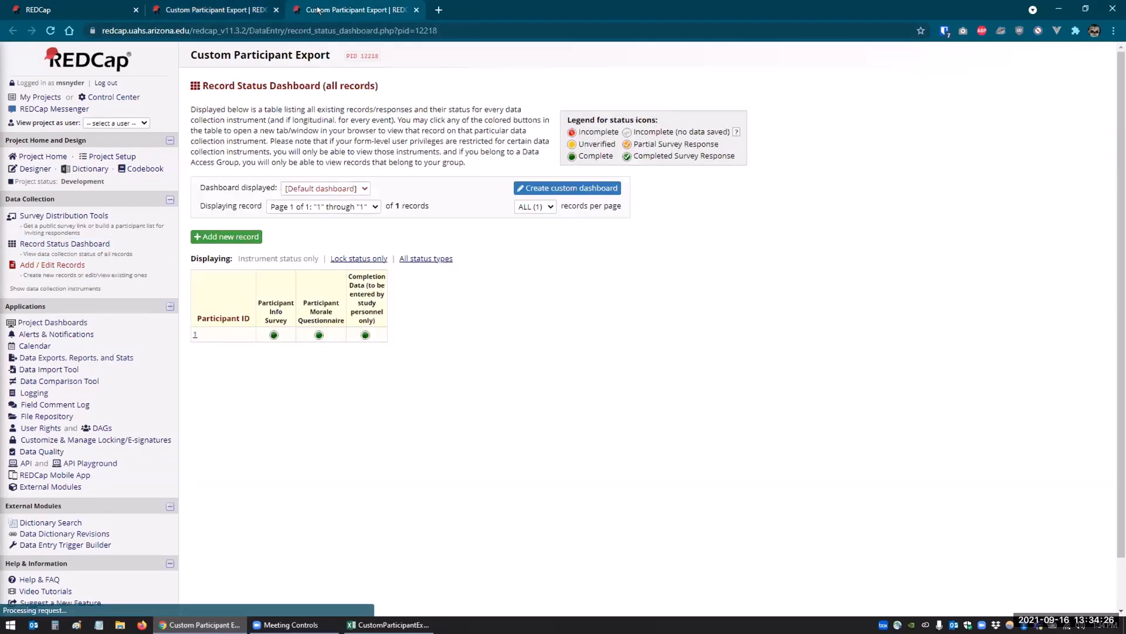
pyautogui.click(33, 169)
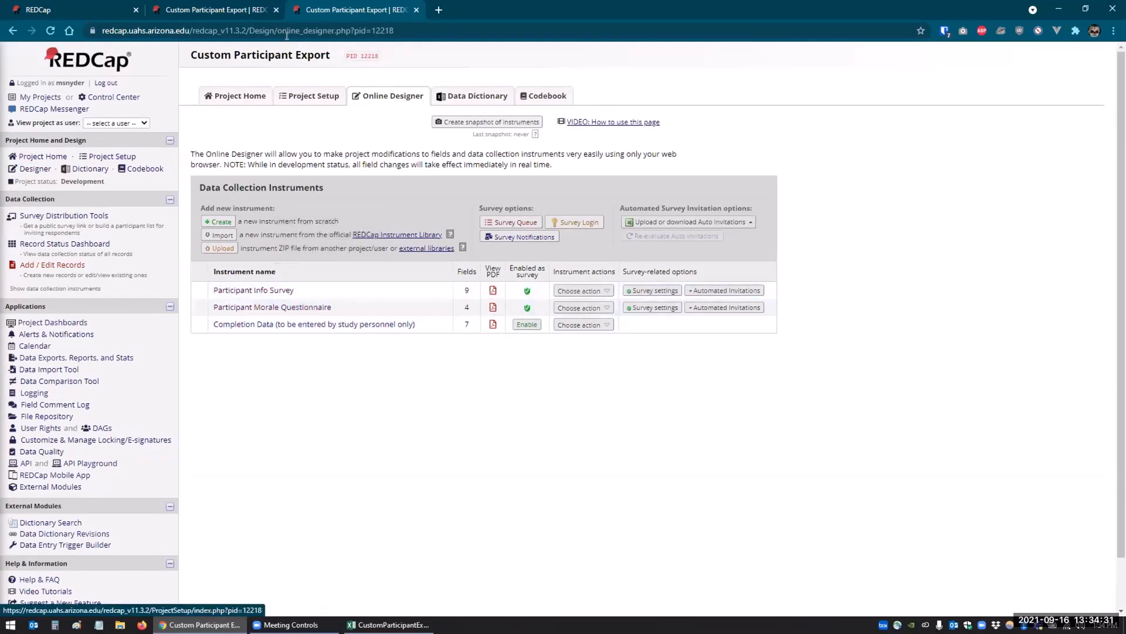
# - Return to the Participant List and view it for "Patient Morale Questionnaire" and again for the initial "Follow-Up Survey"
pyautogui.click(253, 10)
pyautogui.click(338, 201)
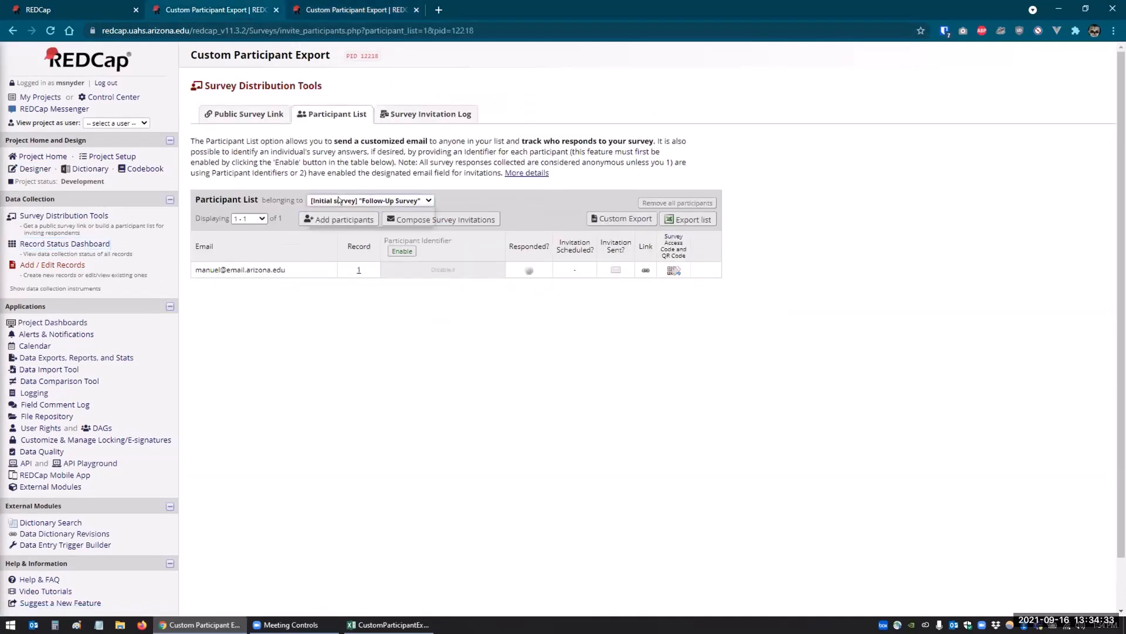
pyautogui.click(338, 213)
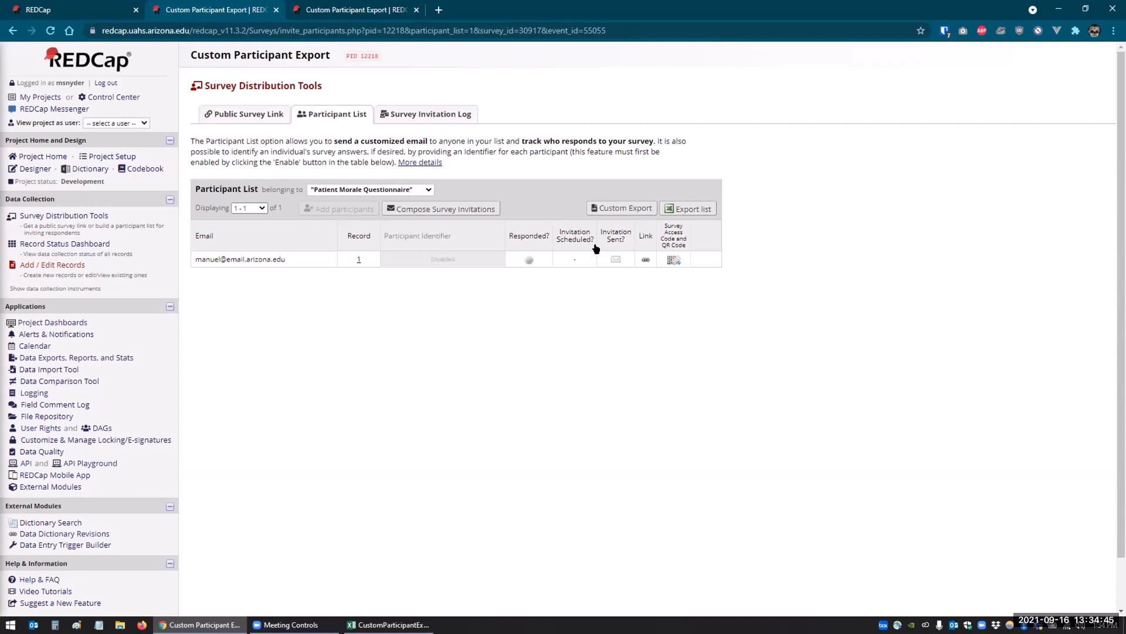
pyautogui.click(429, 190)
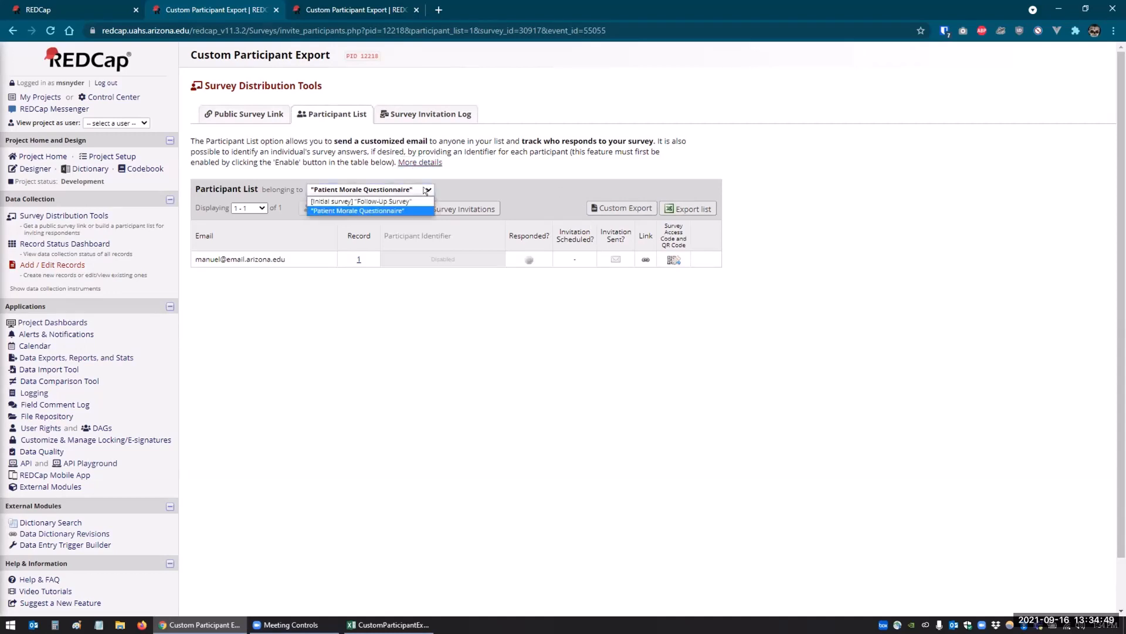
pyautogui.click(382, 201)
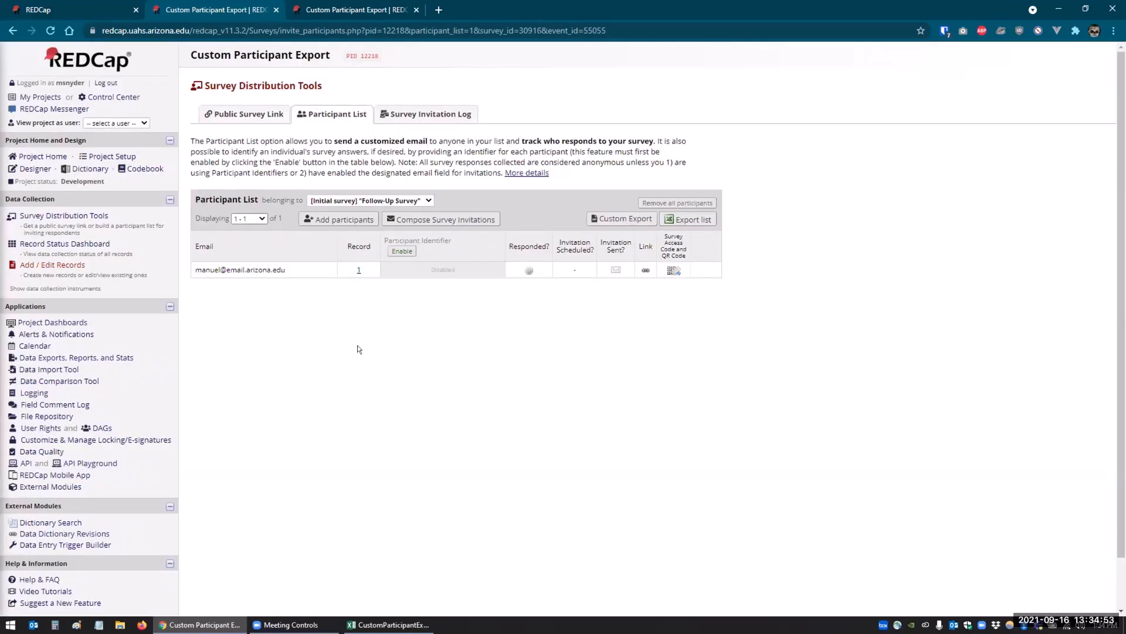
# - Run the custom export of the "Follow-Up Survey" participant list and save the CSV to the desktop
pyautogui.click(388, 625)
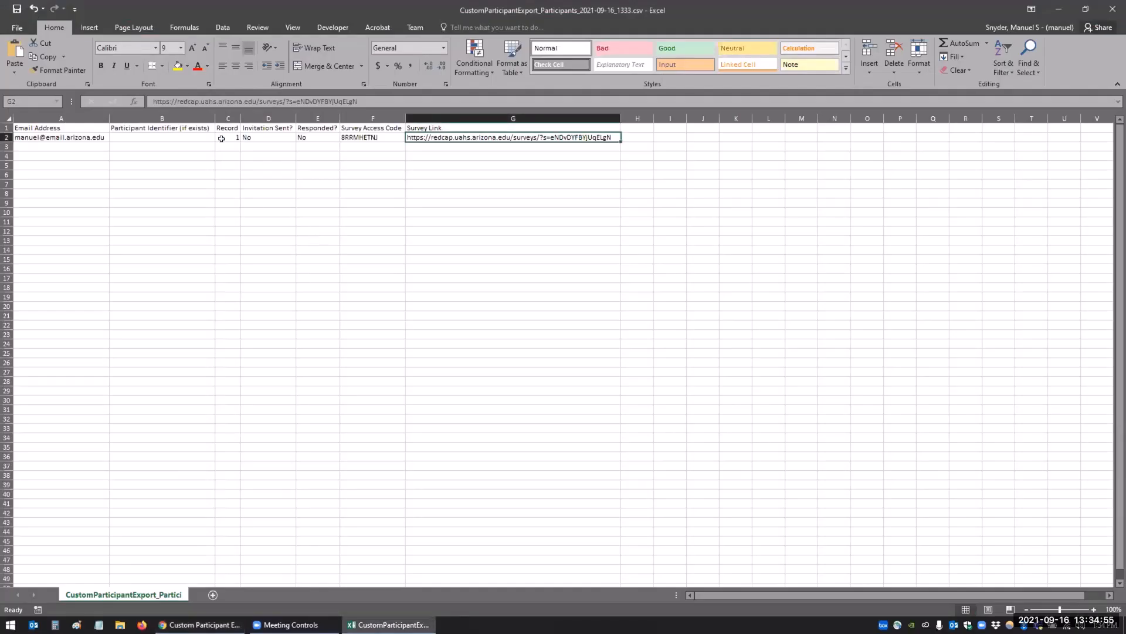
pyautogui.click(193, 623)
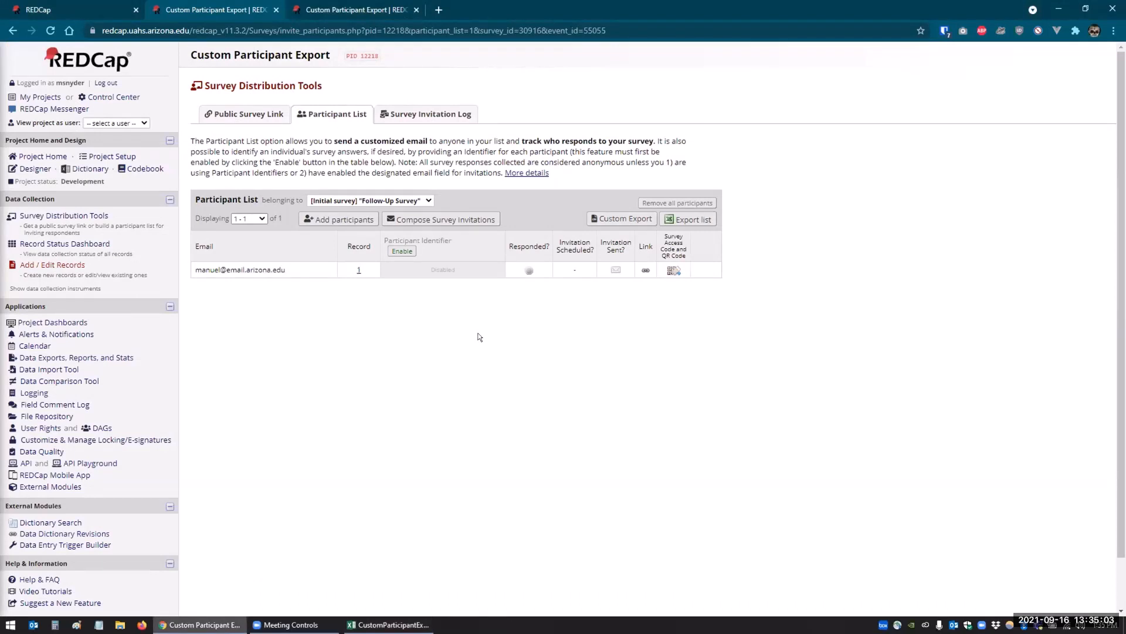
pyautogui.click(609, 218)
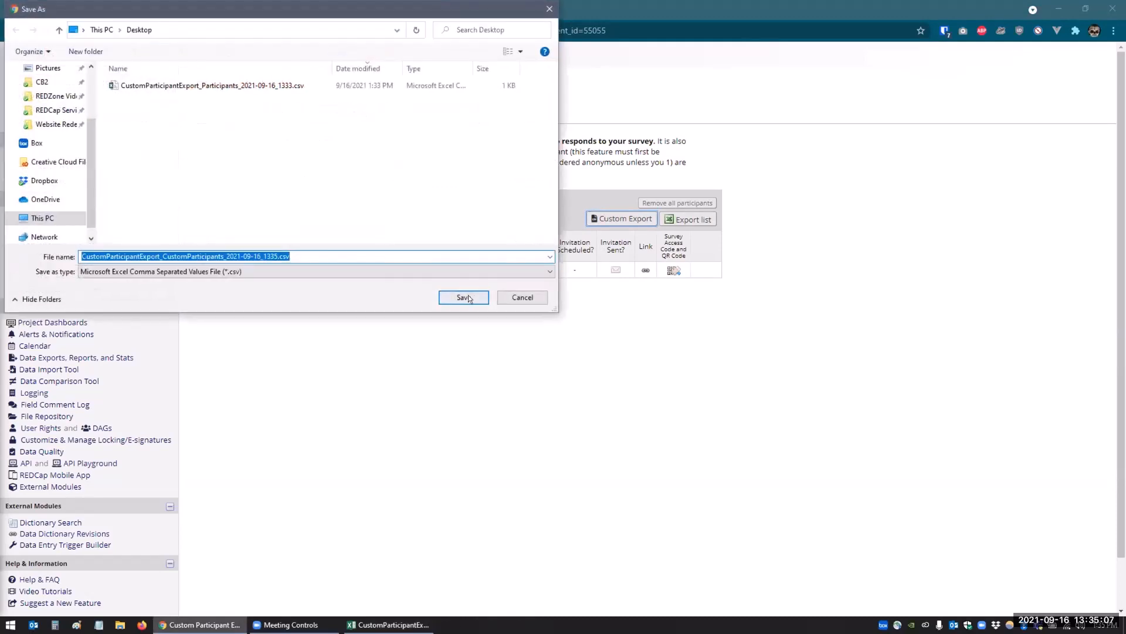
pyautogui.click(485, 299)
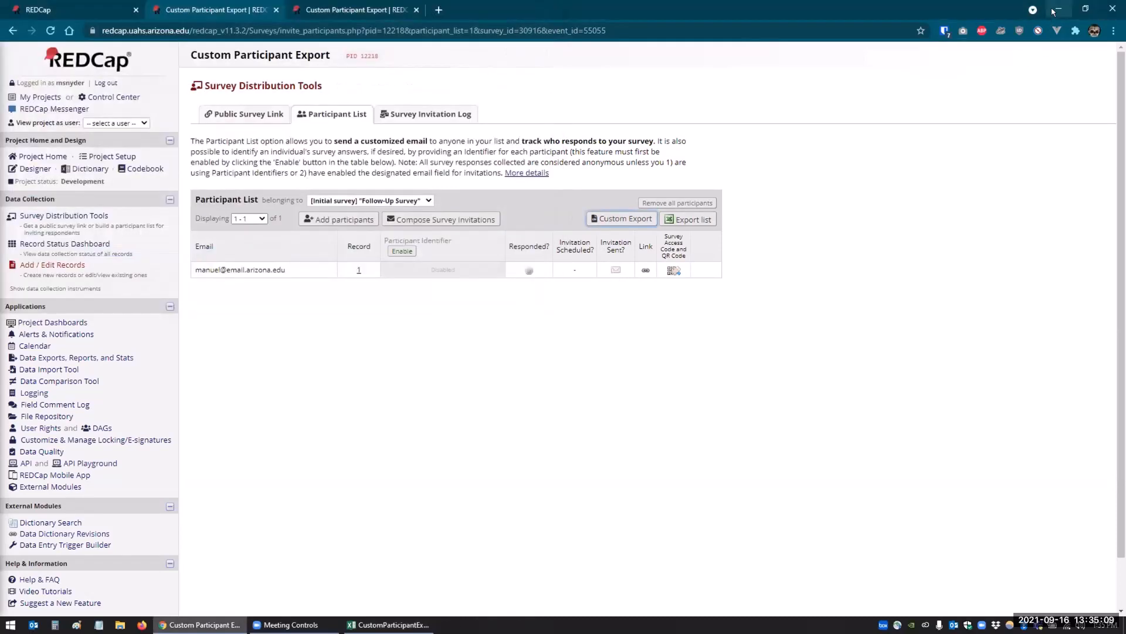
# - Open the custom participants CSV from the desktop in Excel and autofit all column widths
pyautogui.click(1055, 10)
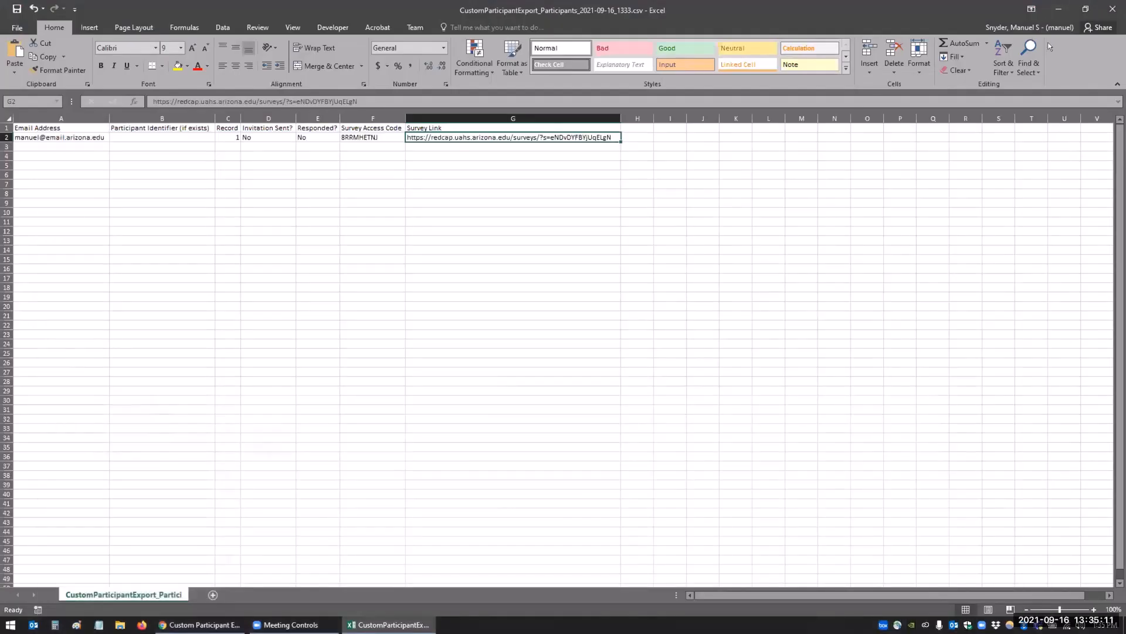
pyautogui.press('super+d')
pyautogui.click(29, 154)
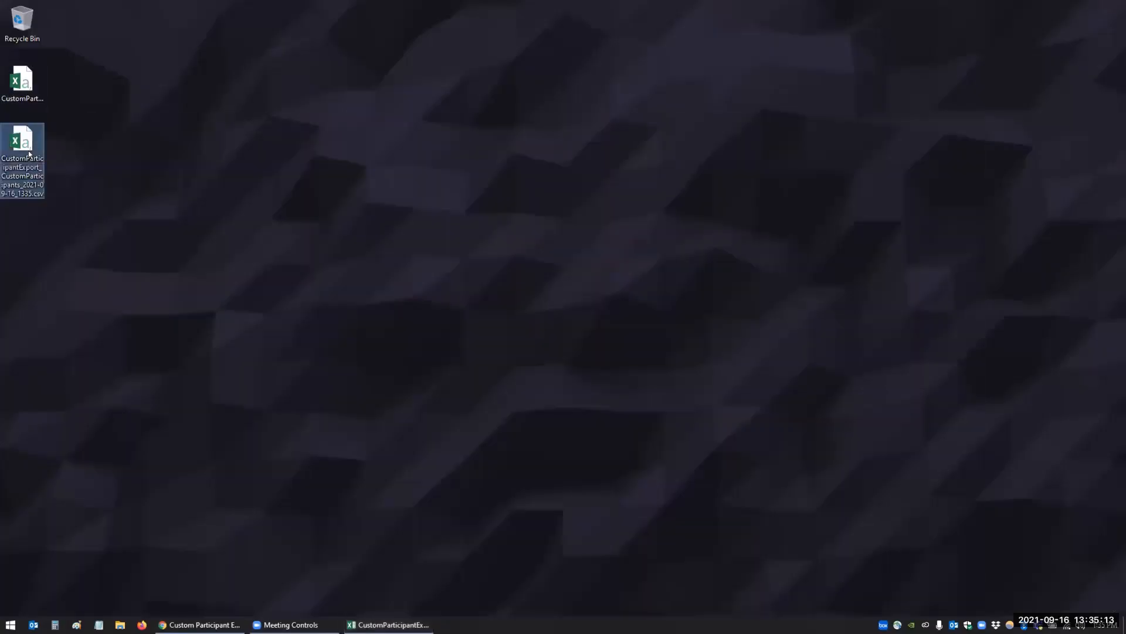
pyautogui.doubleClick(29, 154)
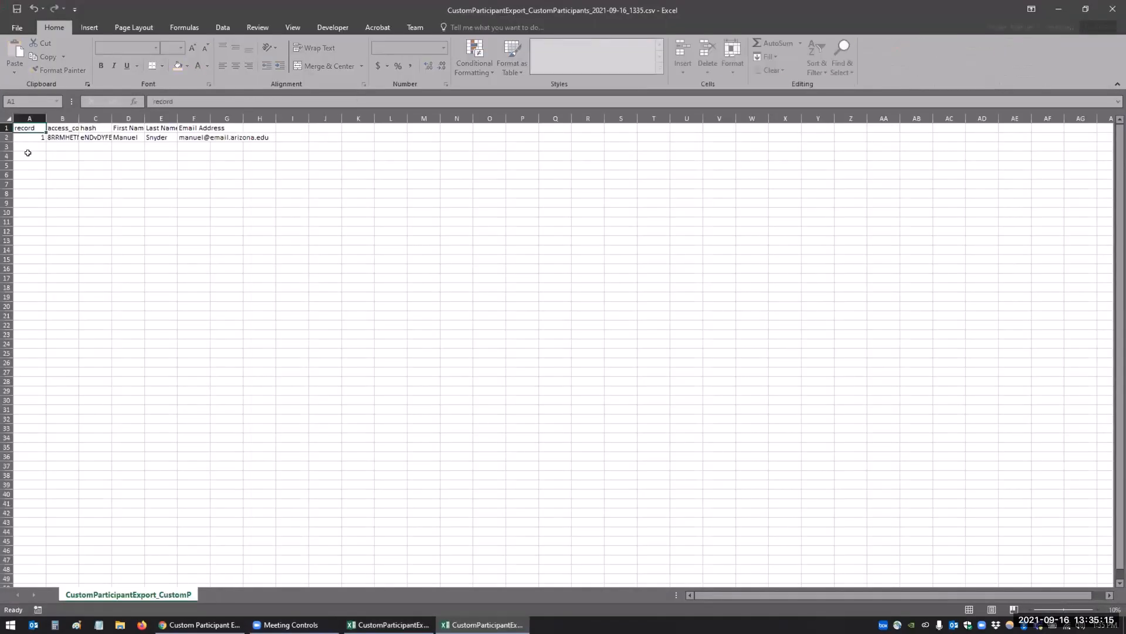
pyautogui.click(6, 116)
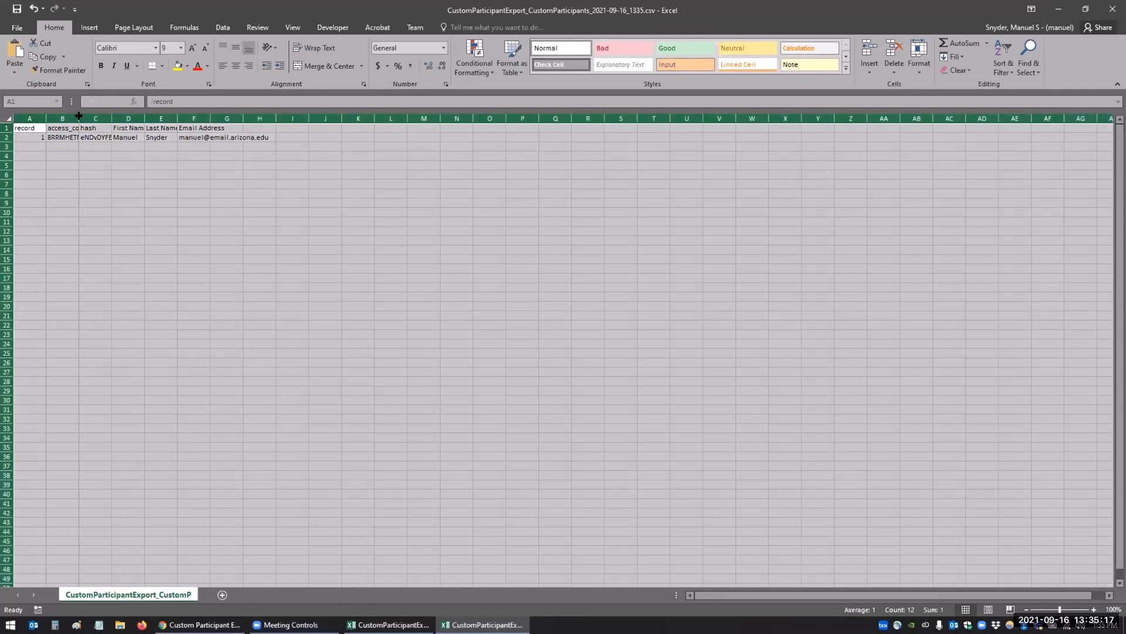
pyautogui.doubleClick(78, 118)
pyautogui.click(116, 171)
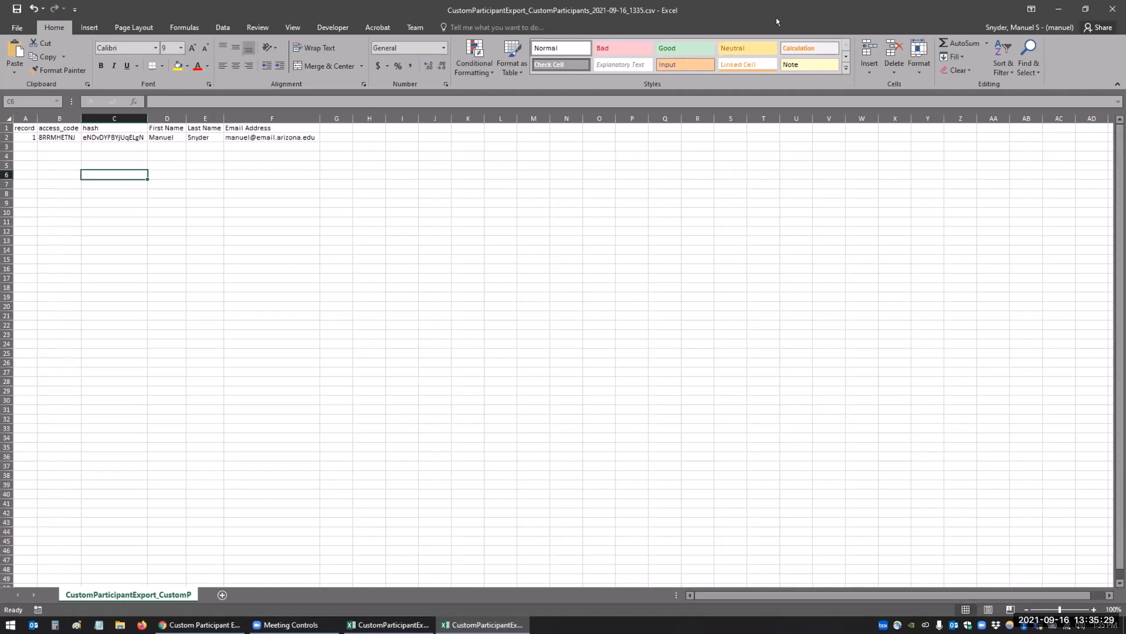
# - Compare the code at the end of the standard export's survey link with the hash column in the custom export
pyautogui.click(388, 624)
pyautogui.doubleClick(554, 137)
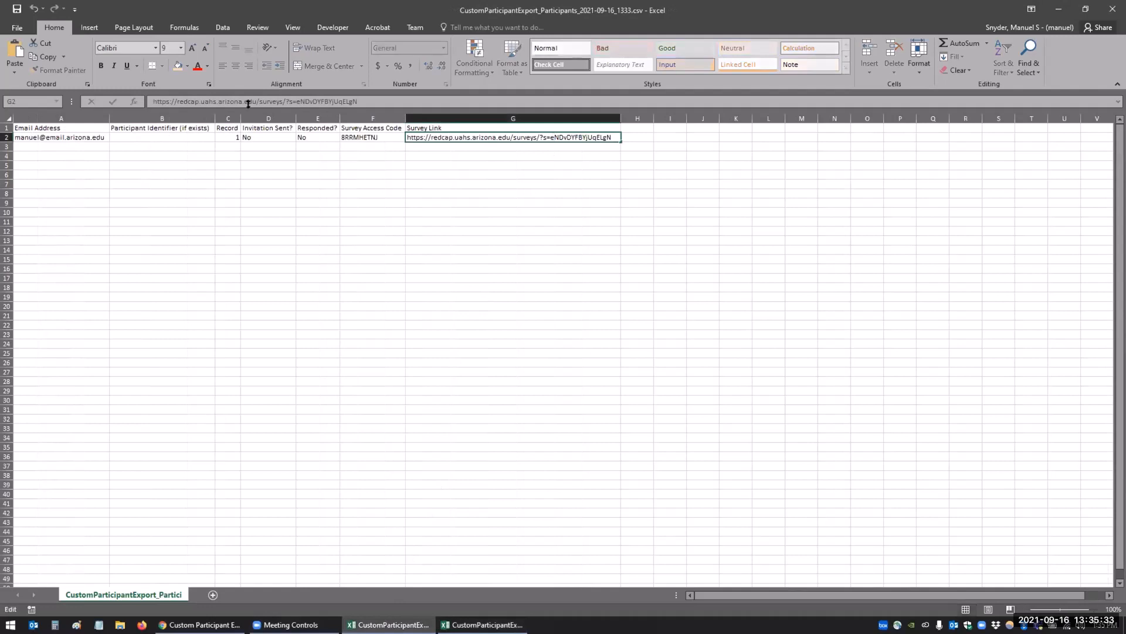
pyautogui.doubleClick(296, 101)
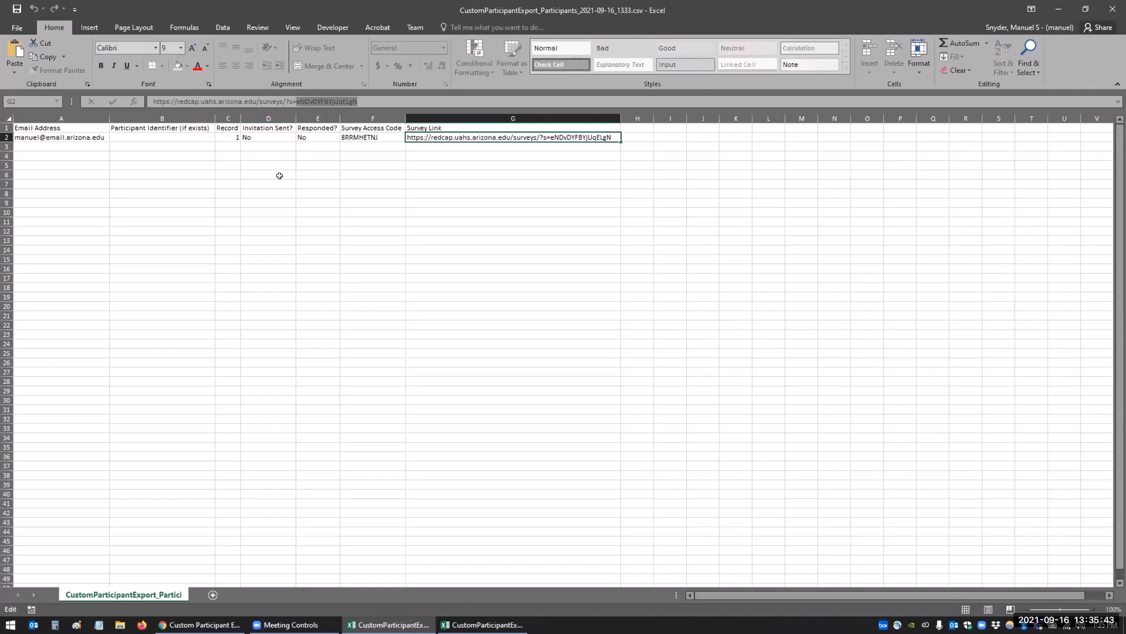
pyautogui.hotkey('alt', 'Tab')
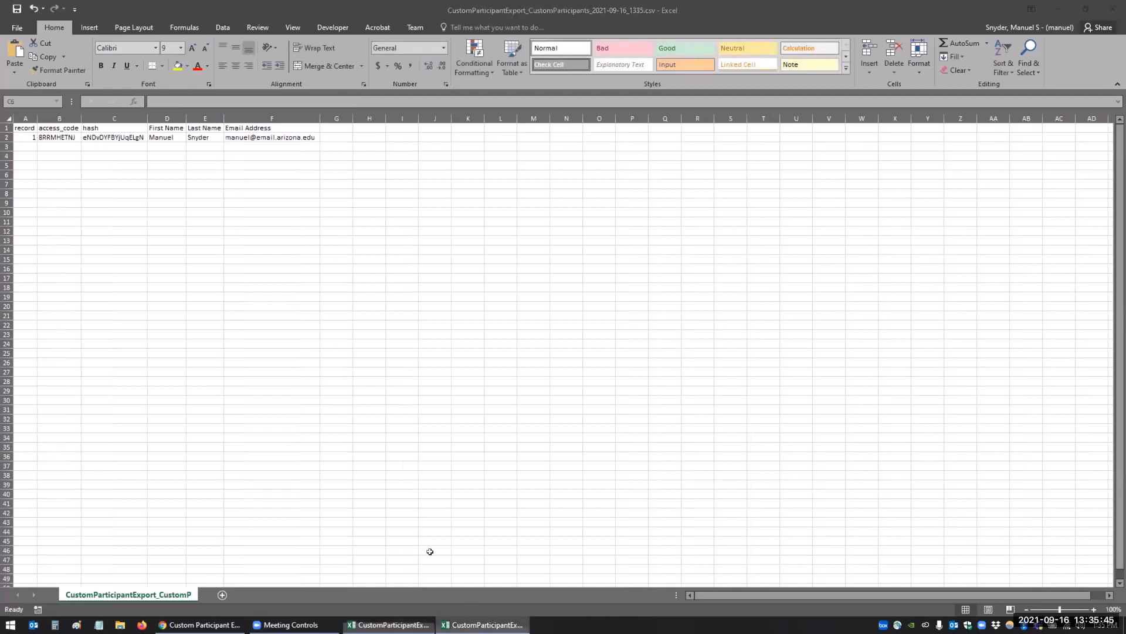
pyautogui.click(316, 304)
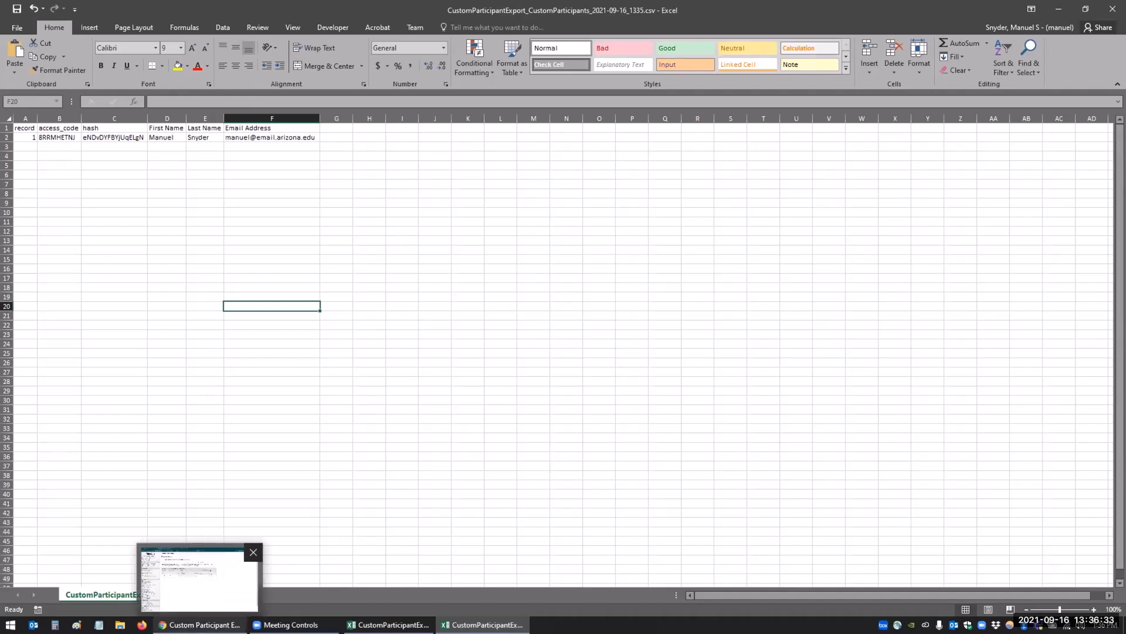
# - Switch back to REDCap in Chrome and open the configuration of the Custom Participant Export module
pyautogui.click(199, 566)
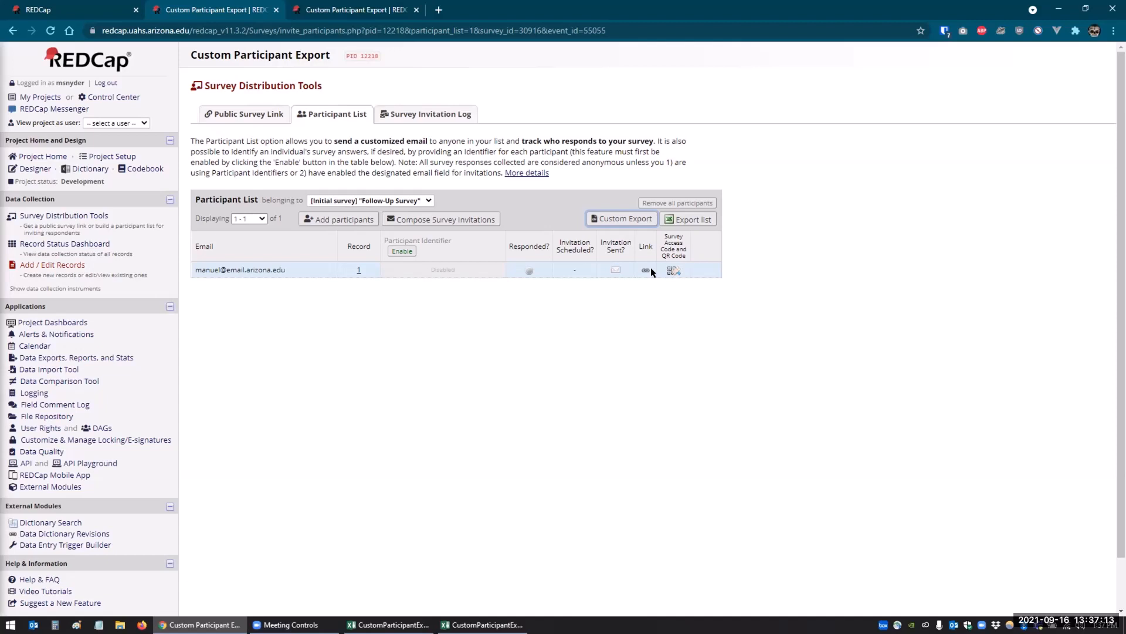
pyautogui.click(57, 358)
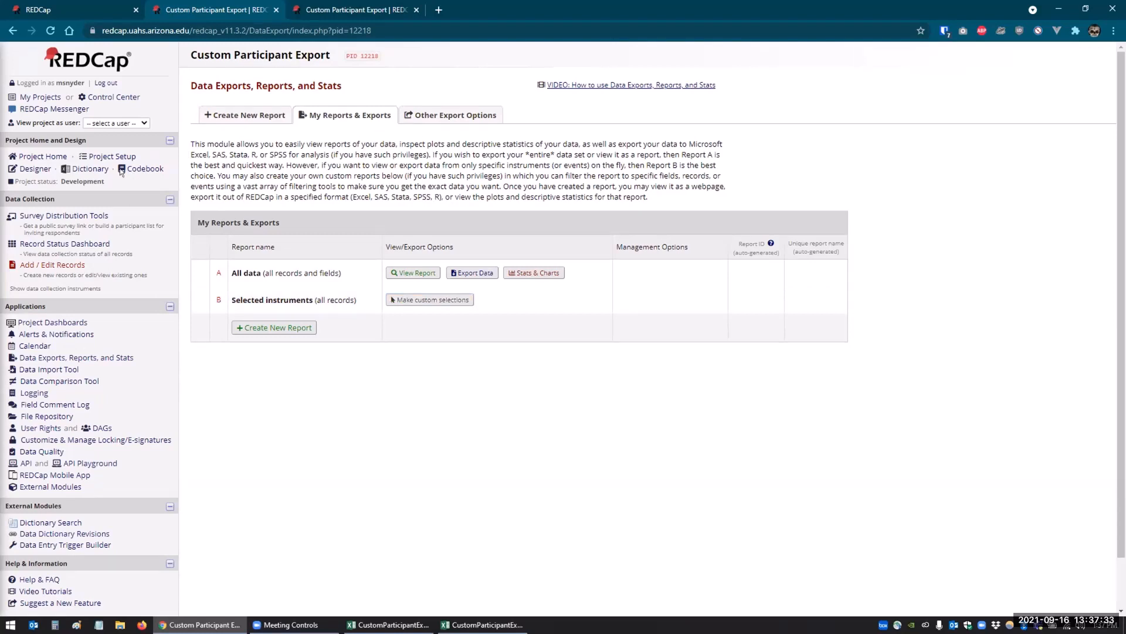
pyautogui.click(50, 486)
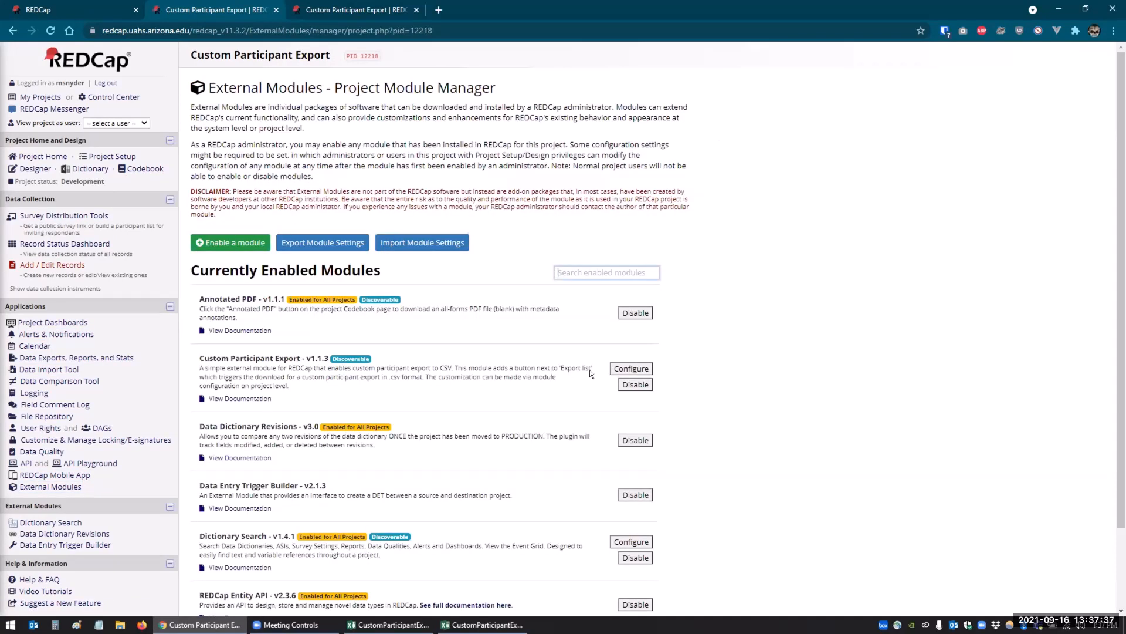
pyautogui.click(610, 369)
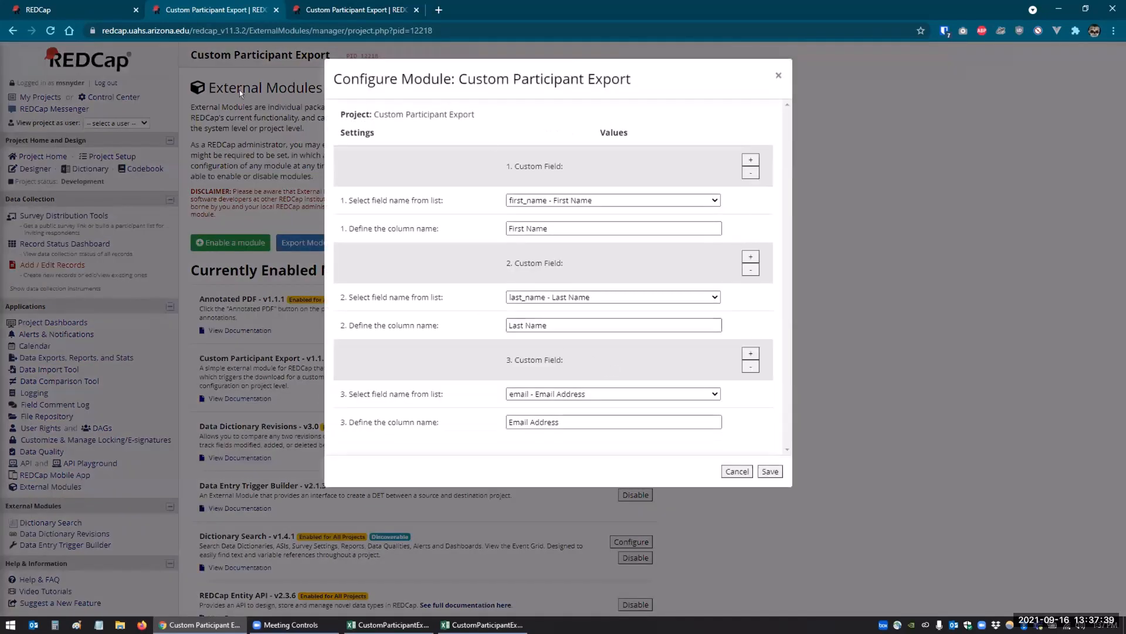
# - Review the Participant Info Survey fields in the Online Designer in the other tab, including the Race answer choices
pyautogui.click(345, 21)
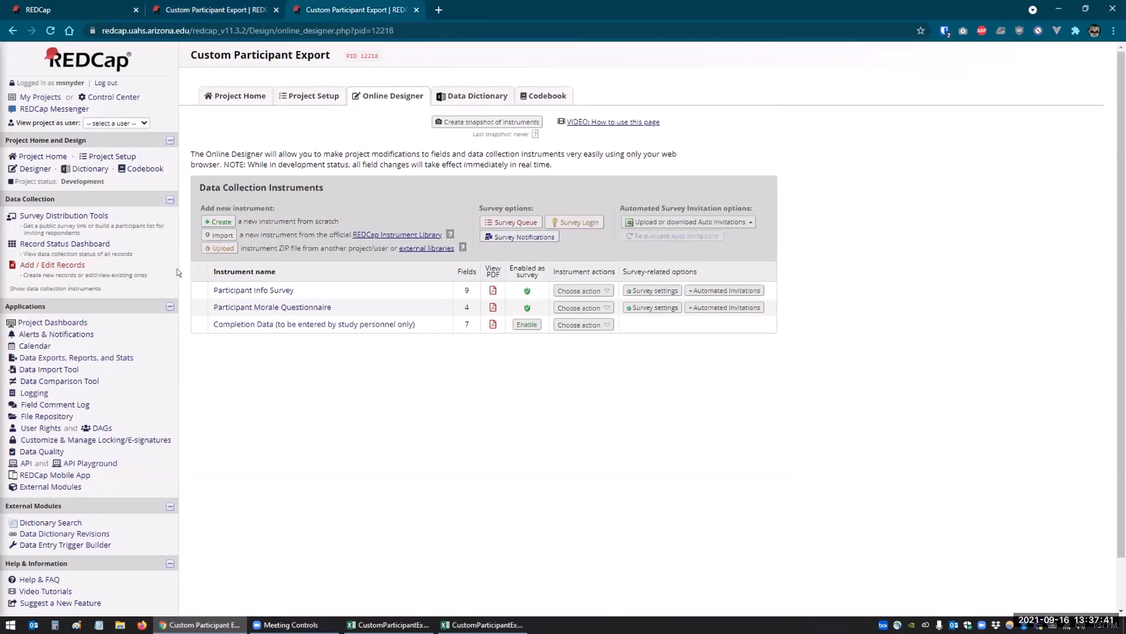
pyautogui.click(233, 289)
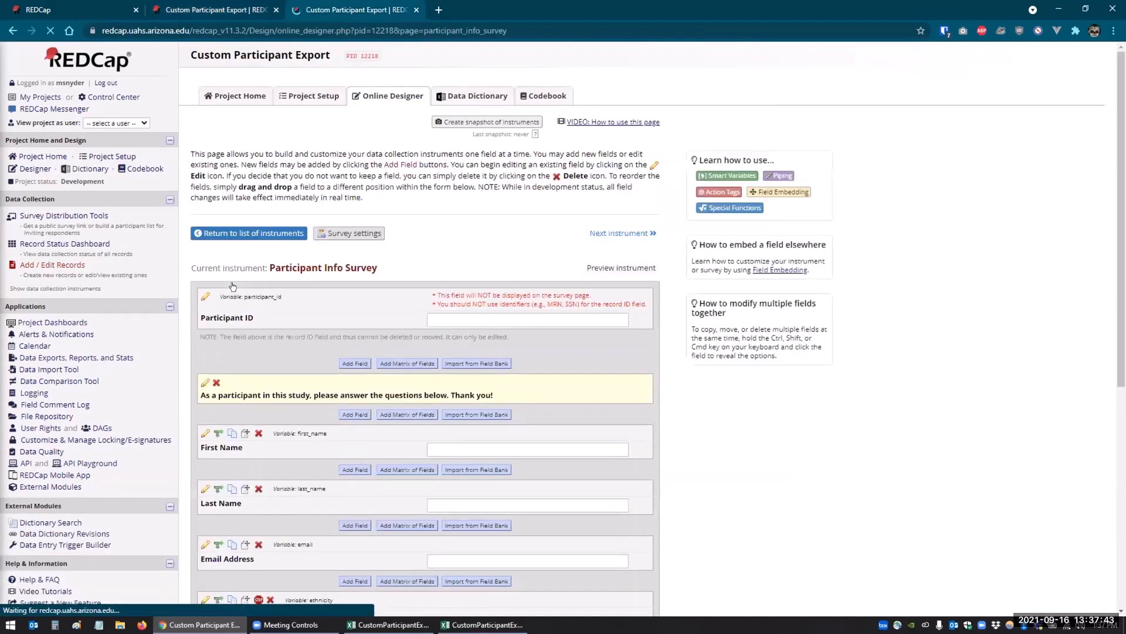
pyautogui.scroll(-3, 223, 345)
pyautogui.scroll(-2, 223, 344)
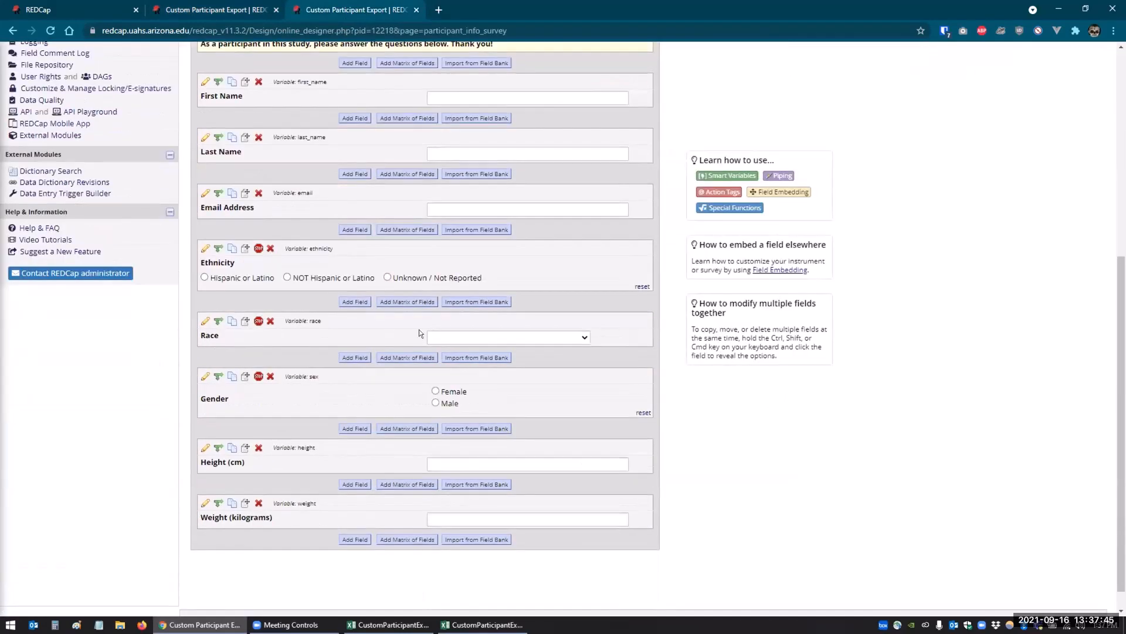
pyautogui.click(445, 339)
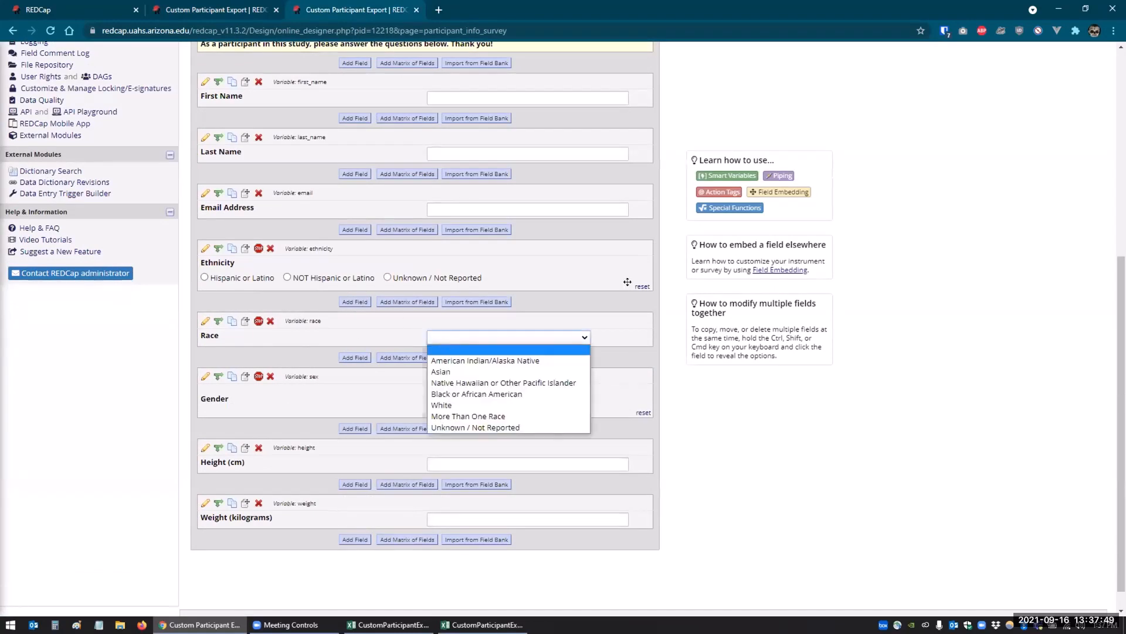
# - Return to the module configuration and add a fourth custom field using "race - Race" with the column name "Race"
pyautogui.click(223, 9)
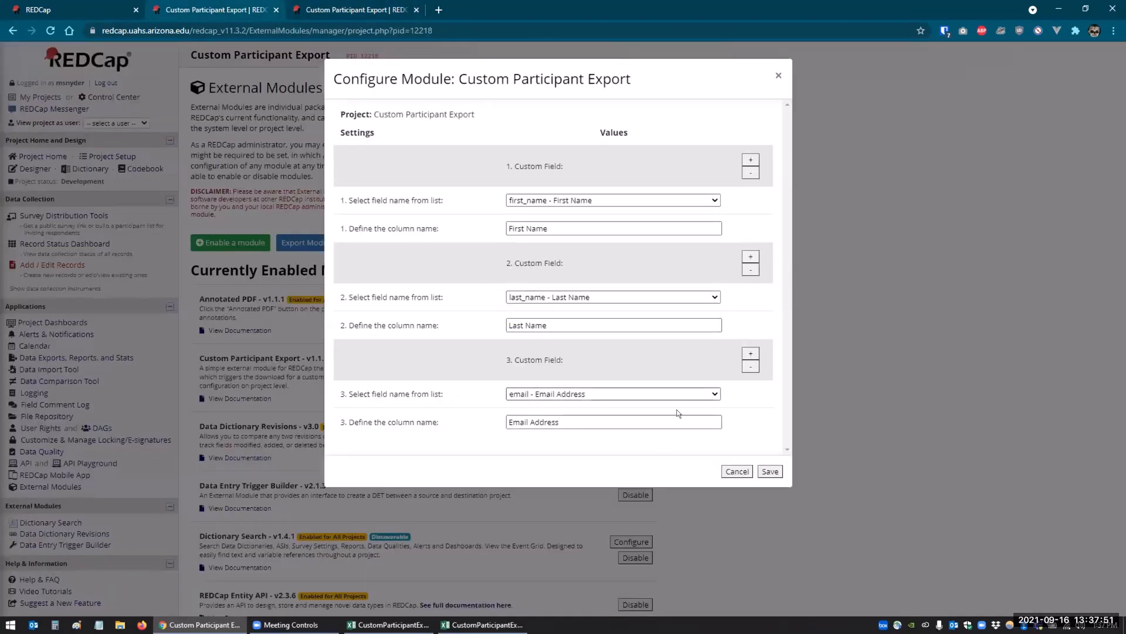
pyautogui.click(750, 353)
pyautogui.click(519, 492)
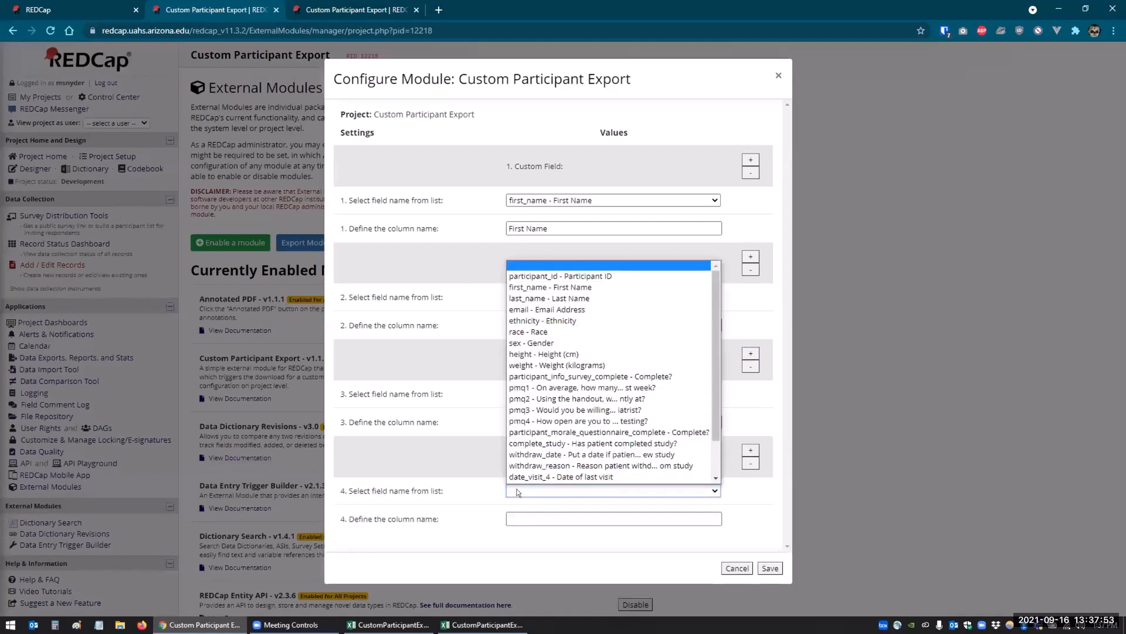
pyautogui.scroll(-1, 587, 469)
pyautogui.click(525, 310)
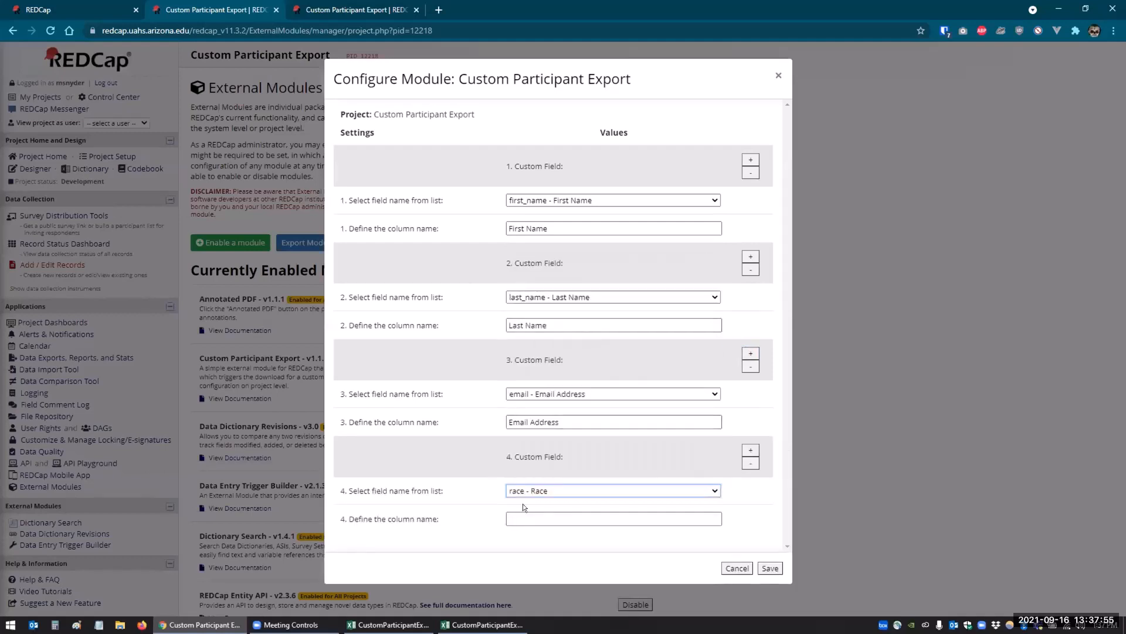
pyautogui.press('Tab')
pyautogui.write('ace')
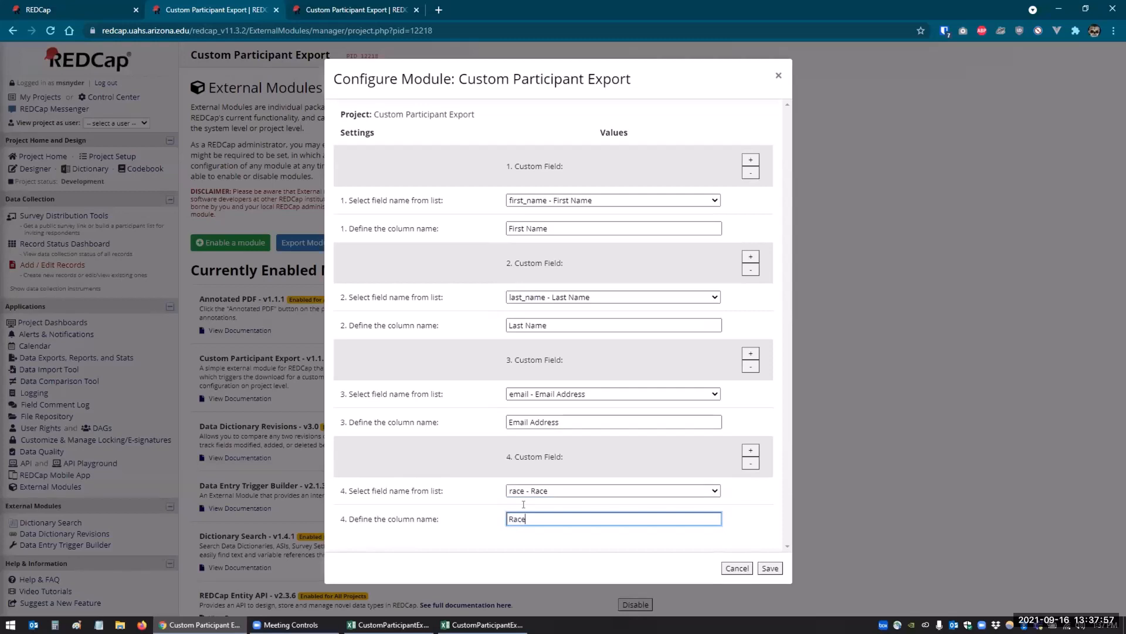
# - Add a fifth custom field using "ethnicity - Ethnicity" with the column name "Ethnicity"
pyautogui.click(750, 450)
pyautogui.scroll(-2, 723, 469)
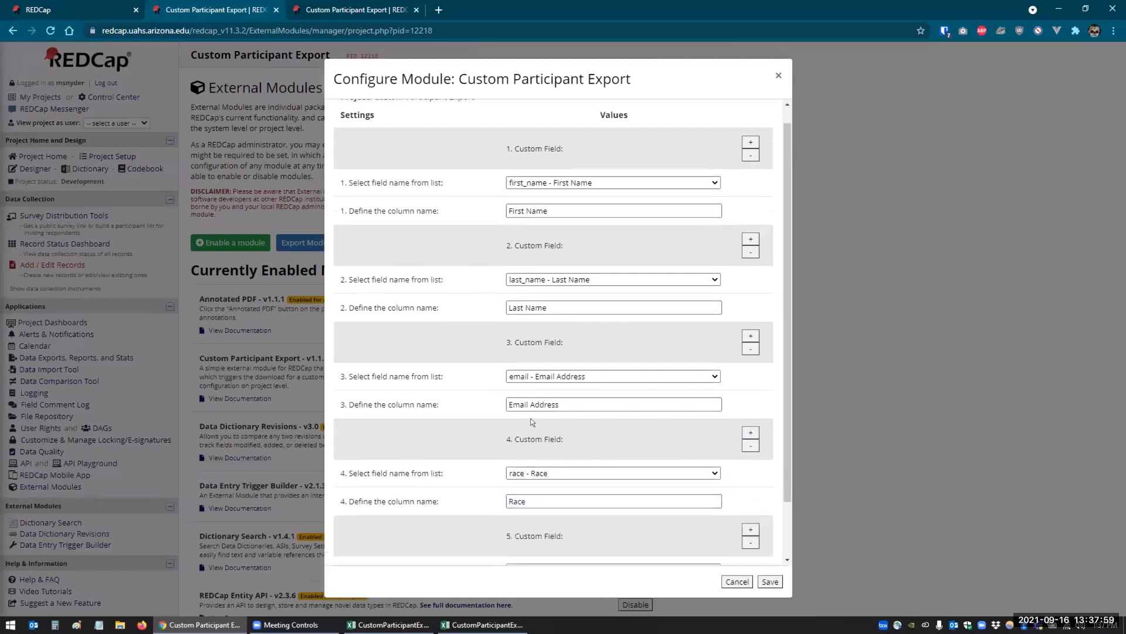
pyautogui.click(519, 504)
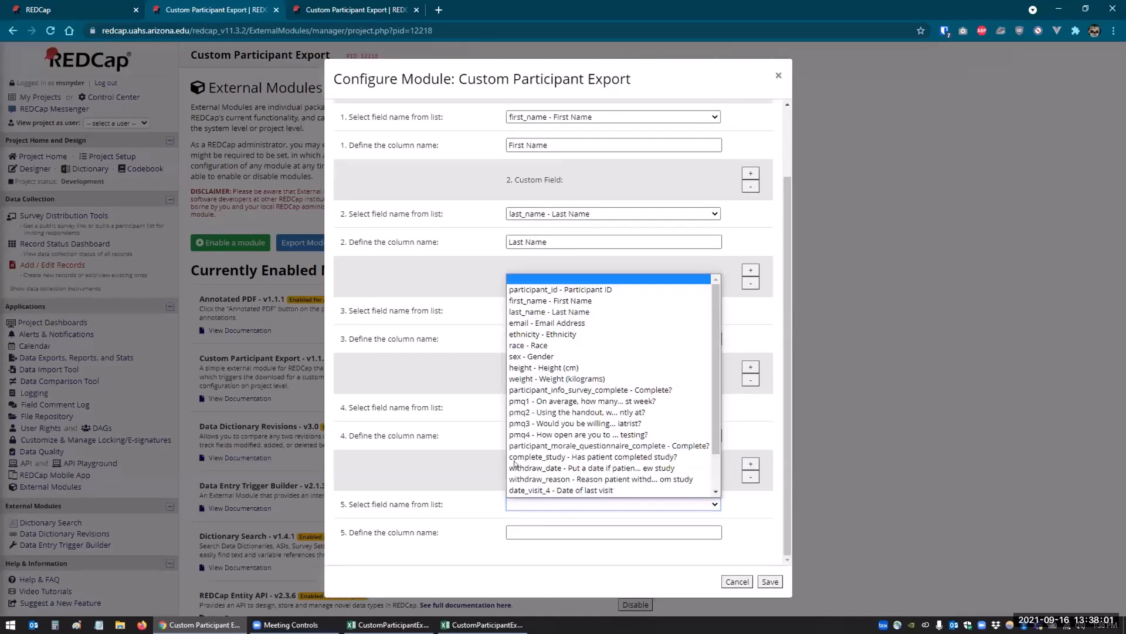
pyautogui.scroll(-1, 557, 364)
pyautogui.click(516, 313)
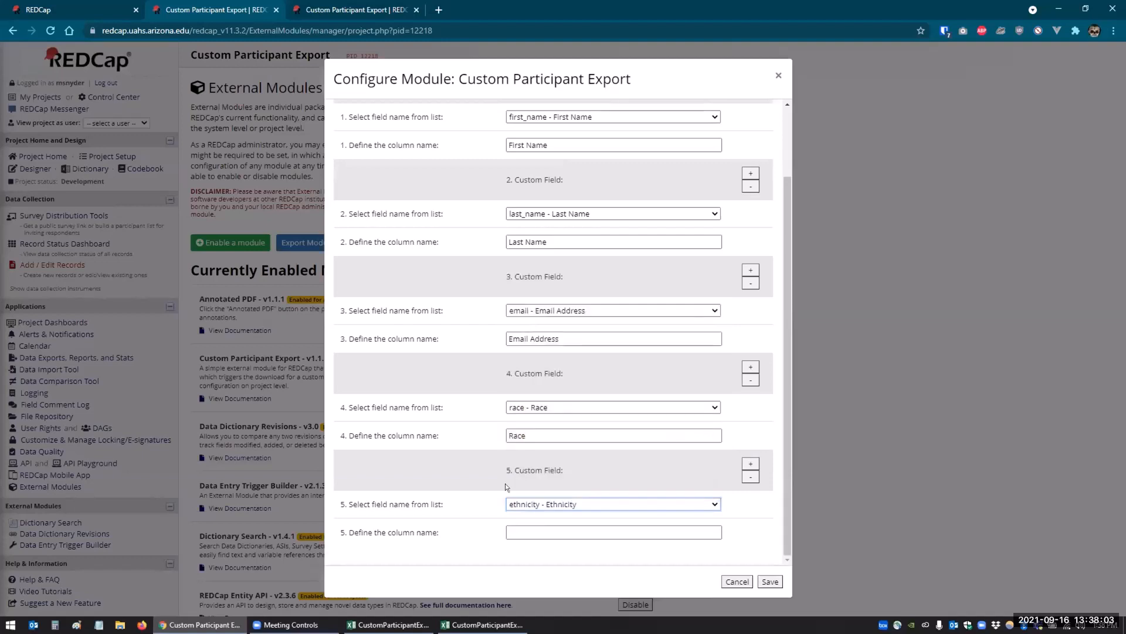
pyautogui.click(522, 532)
pyautogui.write('Ethi')
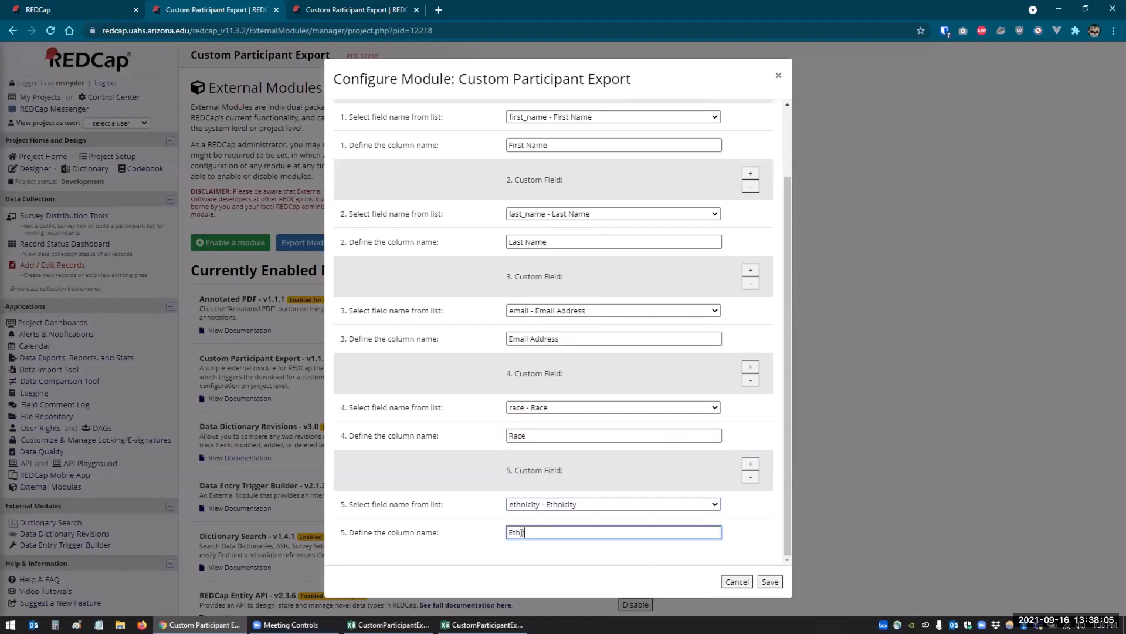
pyautogui.press('BackSpace')
pyautogui.write('nicity')
# - Add a sixth custom field using "sex - Gender" with the column name "Gender", and save the module configuration
pyautogui.click(750, 463)
pyautogui.scroll(-2, 460, 452)
pyautogui.click(534, 502)
pyautogui.click(534, 501)
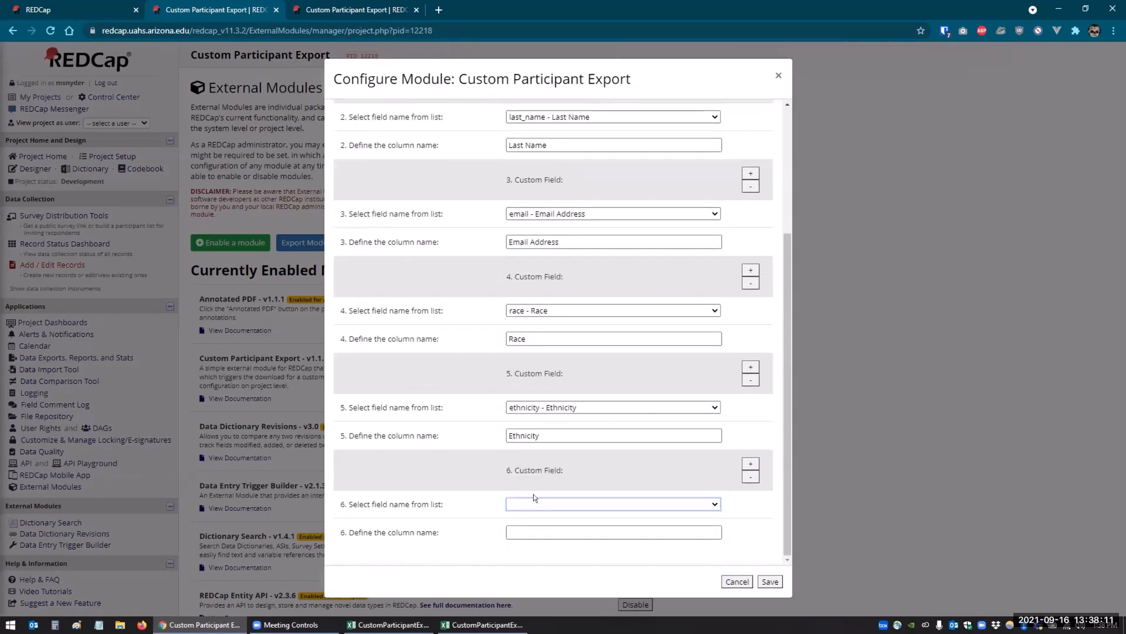
pyautogui.click(532, 502)
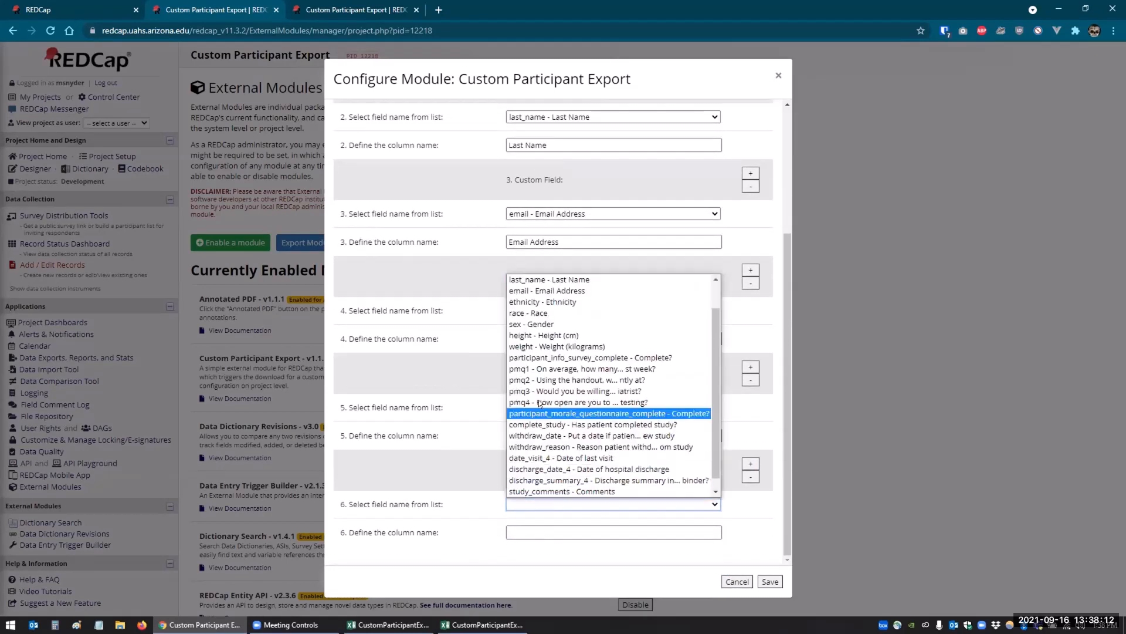
pyautogui.click(532, 319)
pyautogui.click(540, 531)
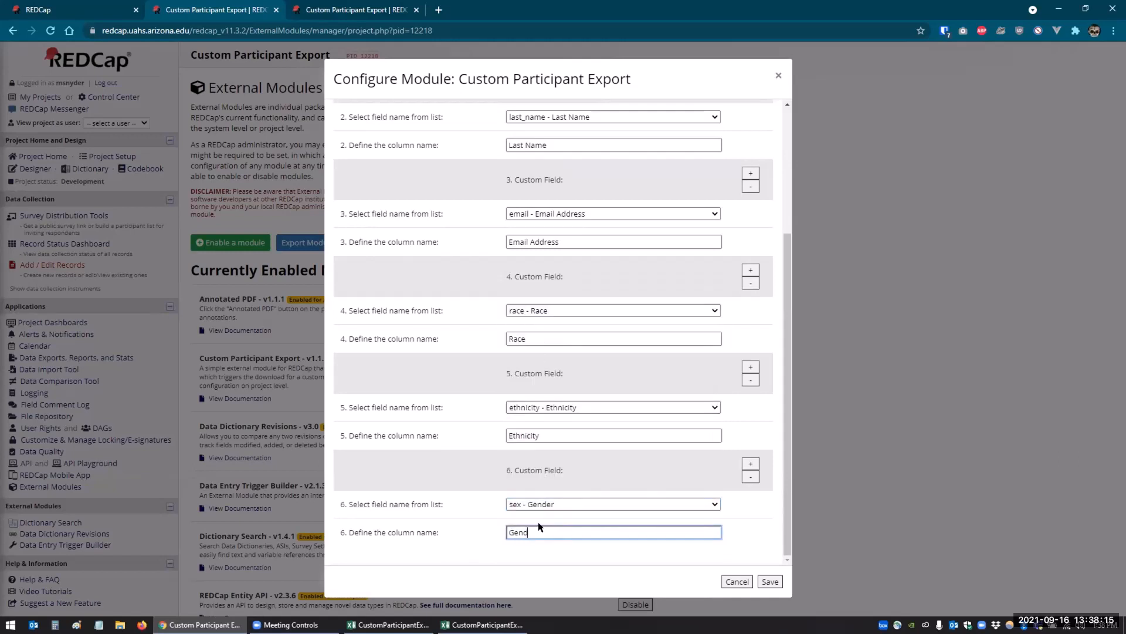
pyautogui.write('Gender')
pyautogui.click(770, 581)
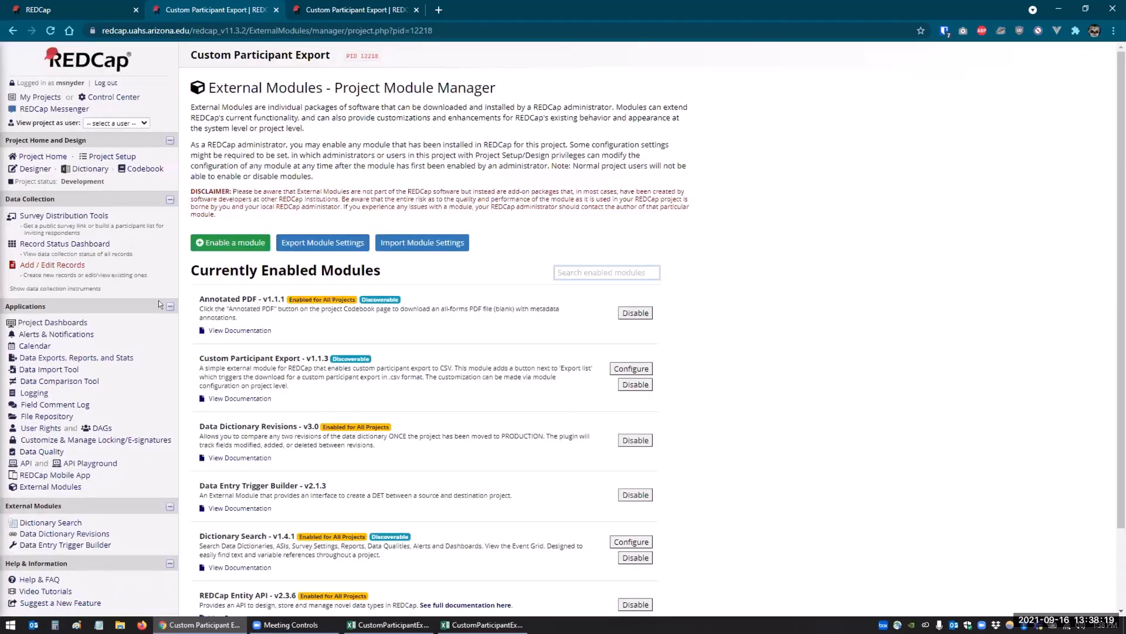
# - Open the Participant Info Survey of record 1 from the Record Status Dashboard to view its answers
pyautogui.click(36, 244)
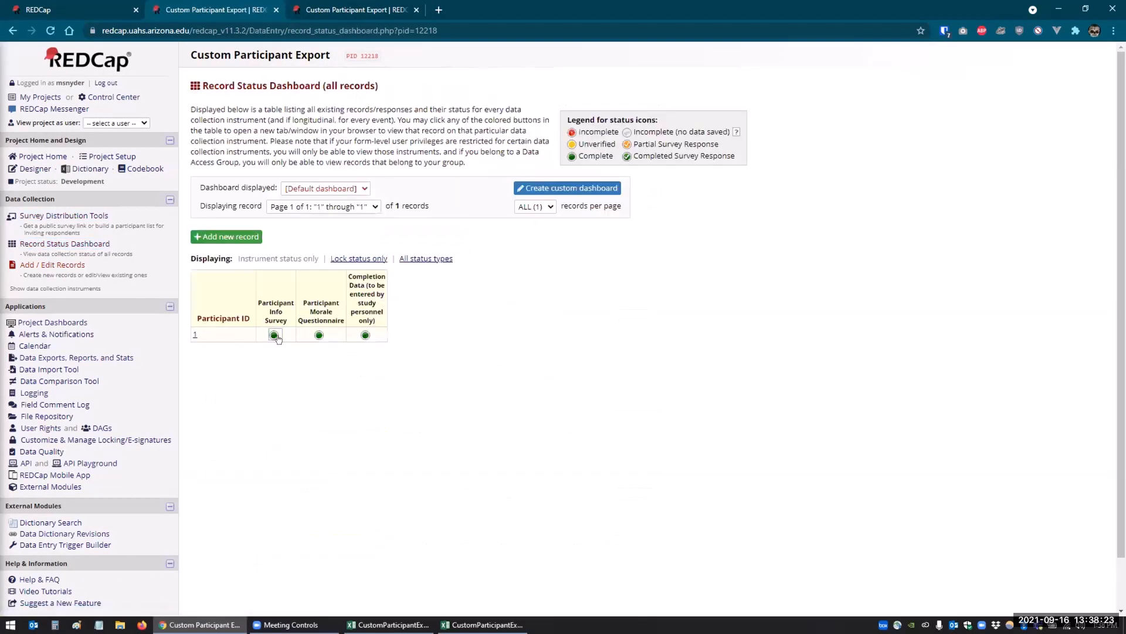
pyautogui.click(273, 334)
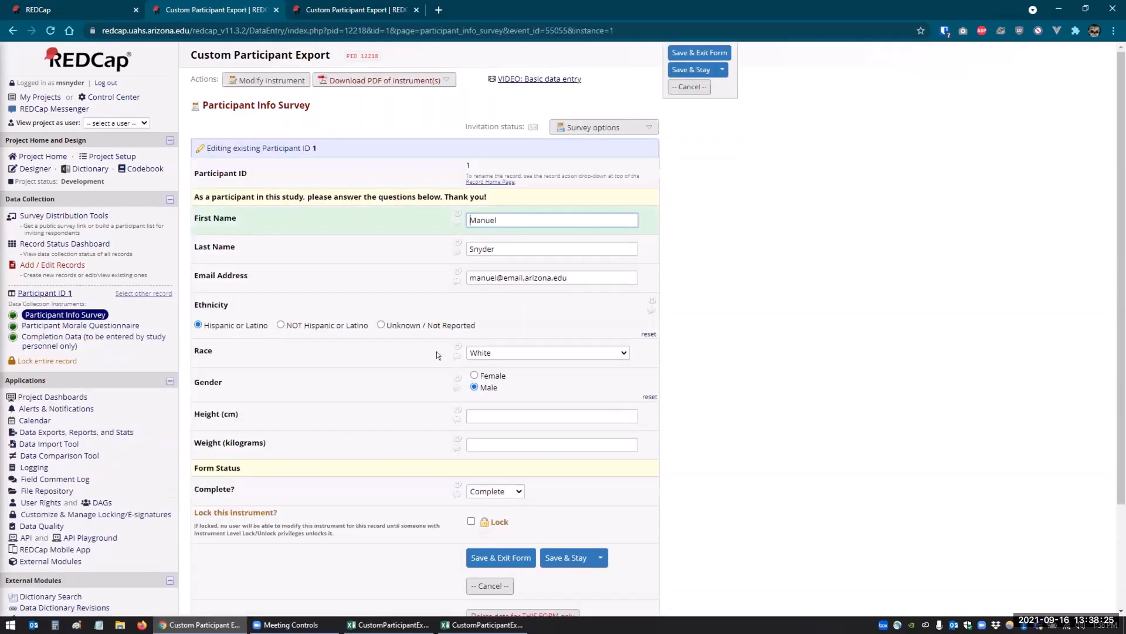
# - Review the Race answer choices in record 1, and open the Participant Info Survey instrument in the Online Designer
pyautogui.click(526, 351)
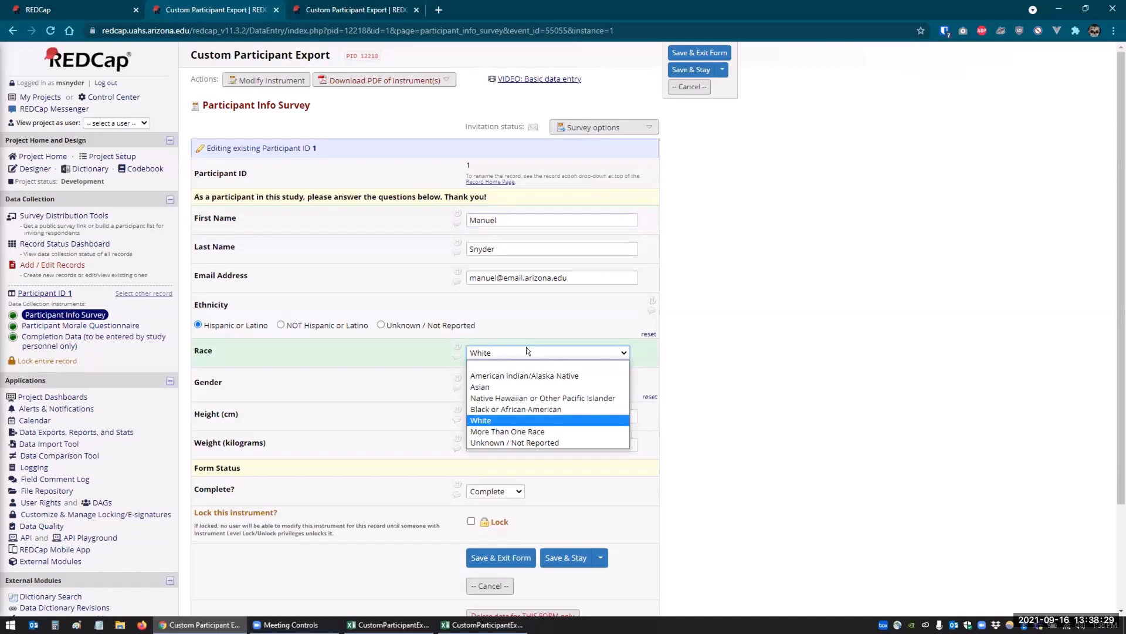
pyautogui.click(749, 388)
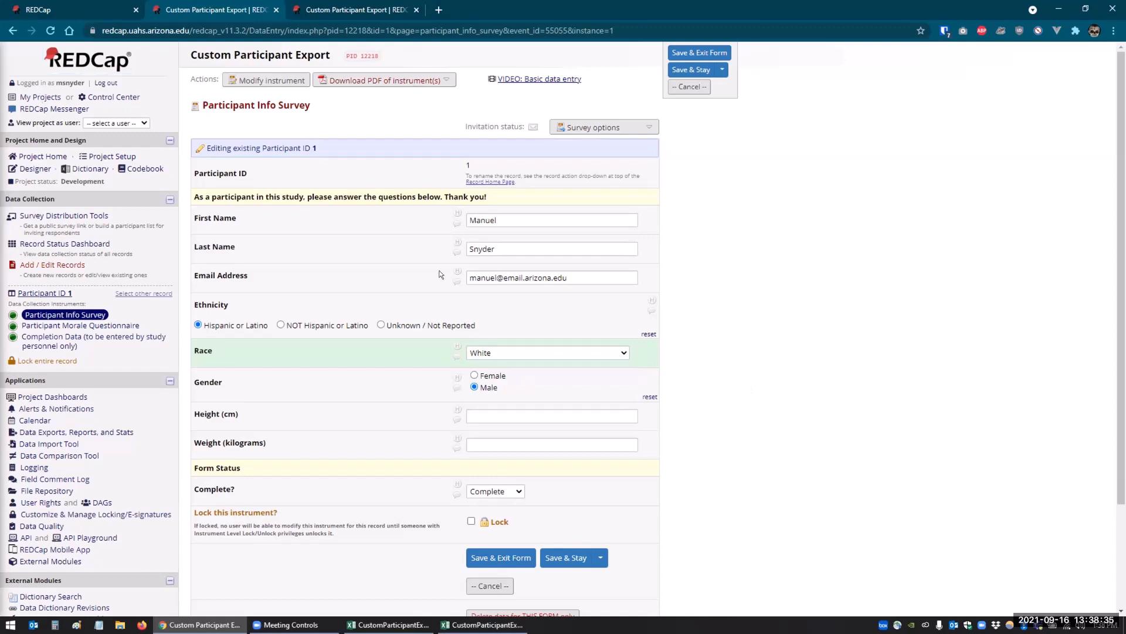
pyautogui.click(19, 169)
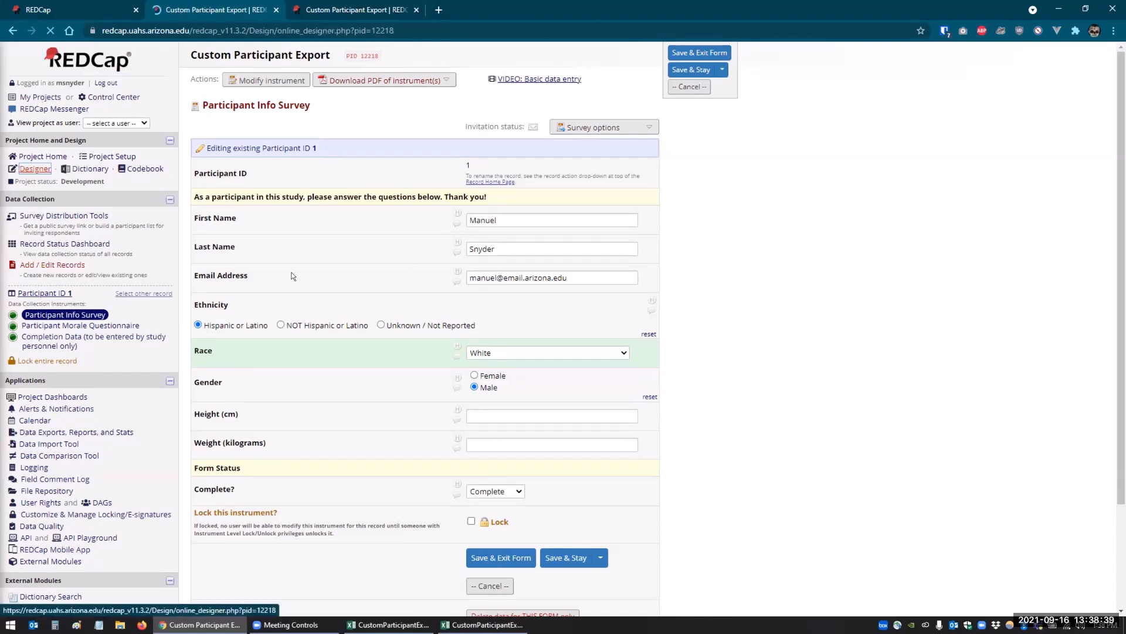
pyautogui.click(271, 289)
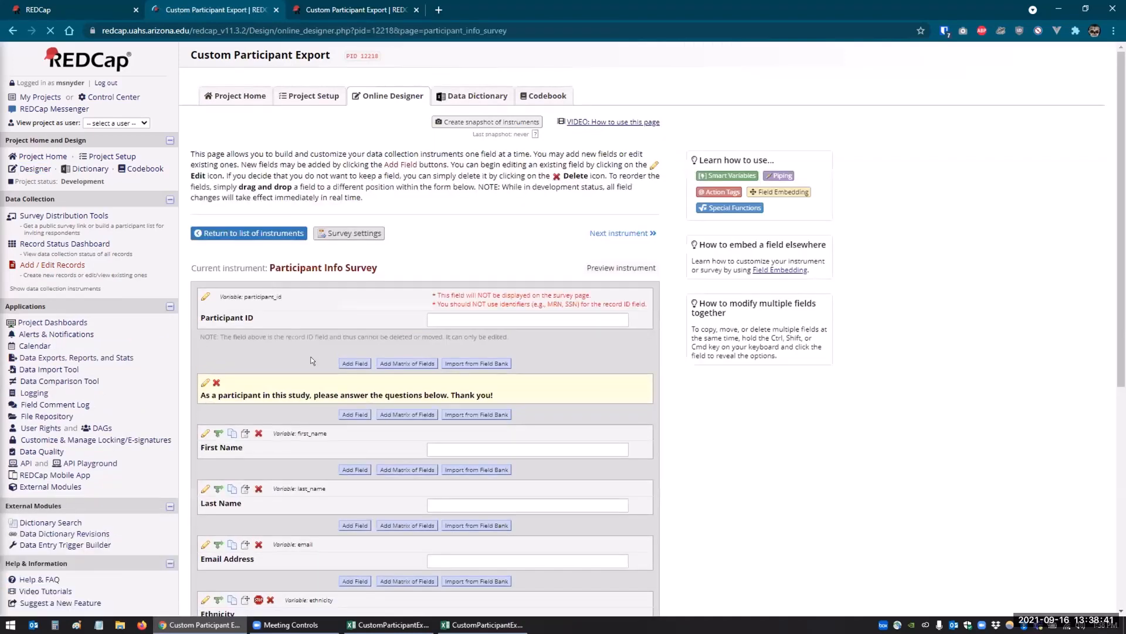
pyautogui.scroll(-6, 304, 341)
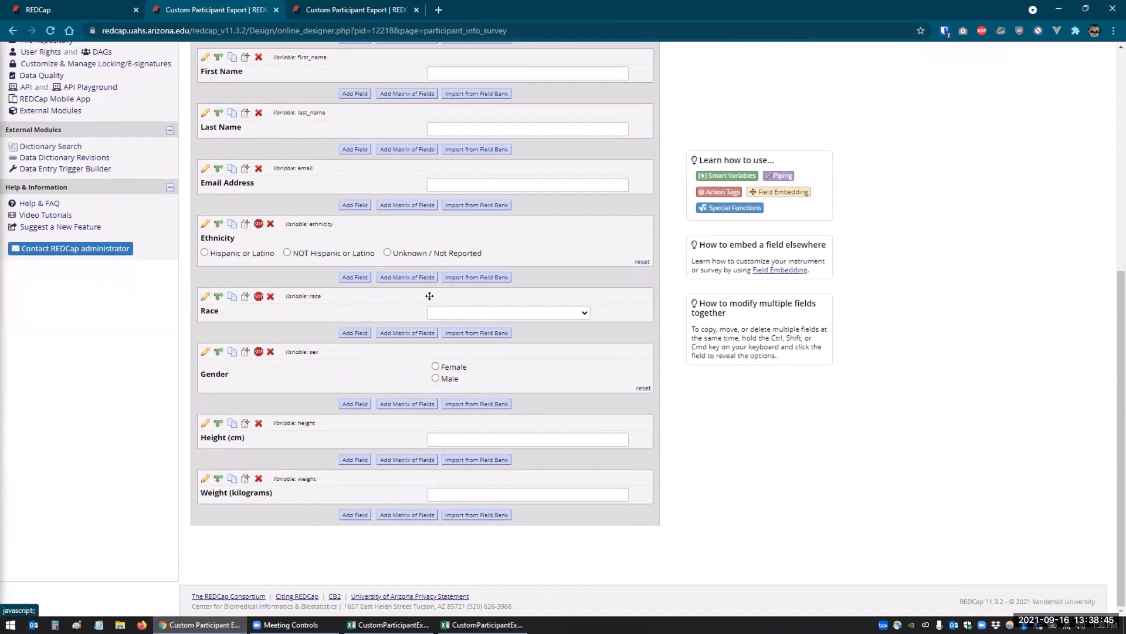
# - Change the Gender field's type to "Multiple Choice - Drop-down List (Single Answer)" and save the field
pyautogui.click(204, 351)
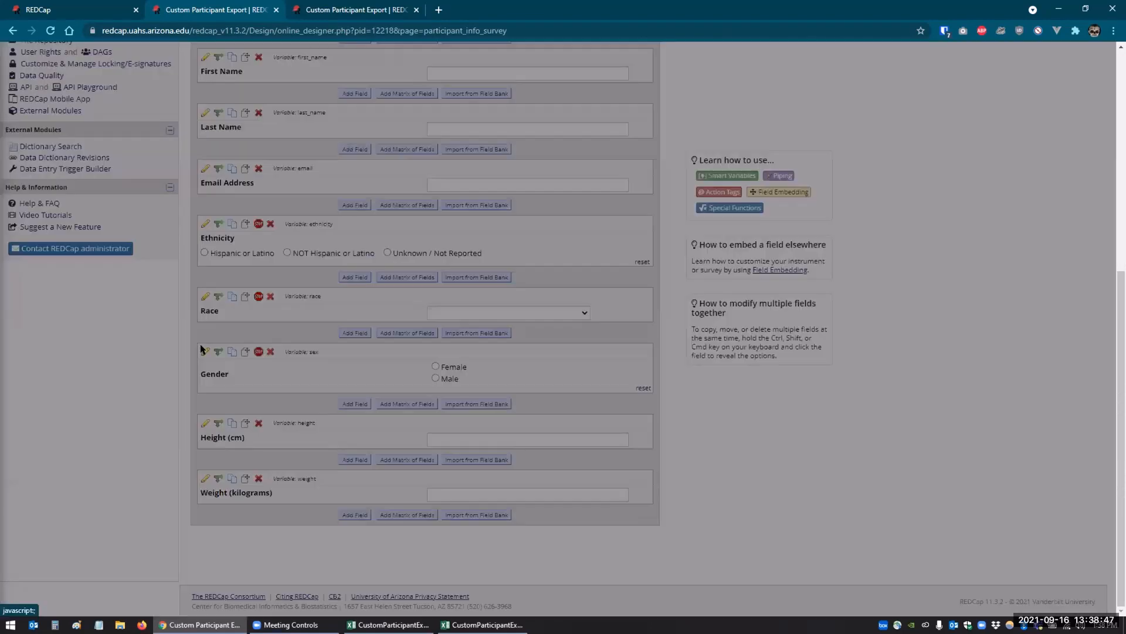
pyautogui.click(339, 180)
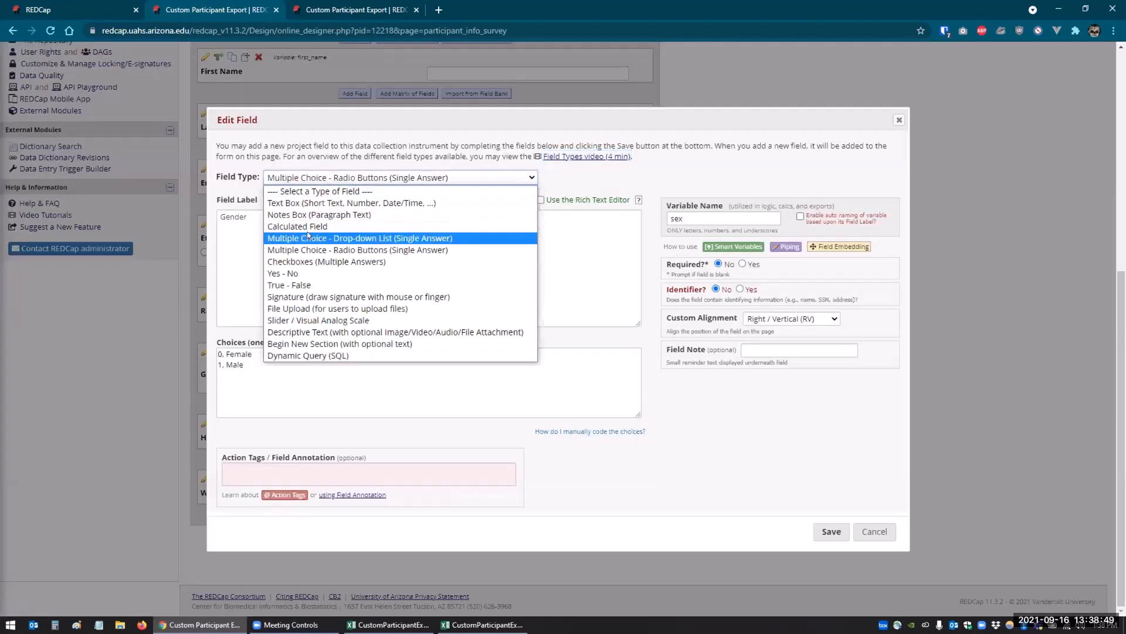
pyautogui.click(311, 232)
pyautogui.click(832, 541)
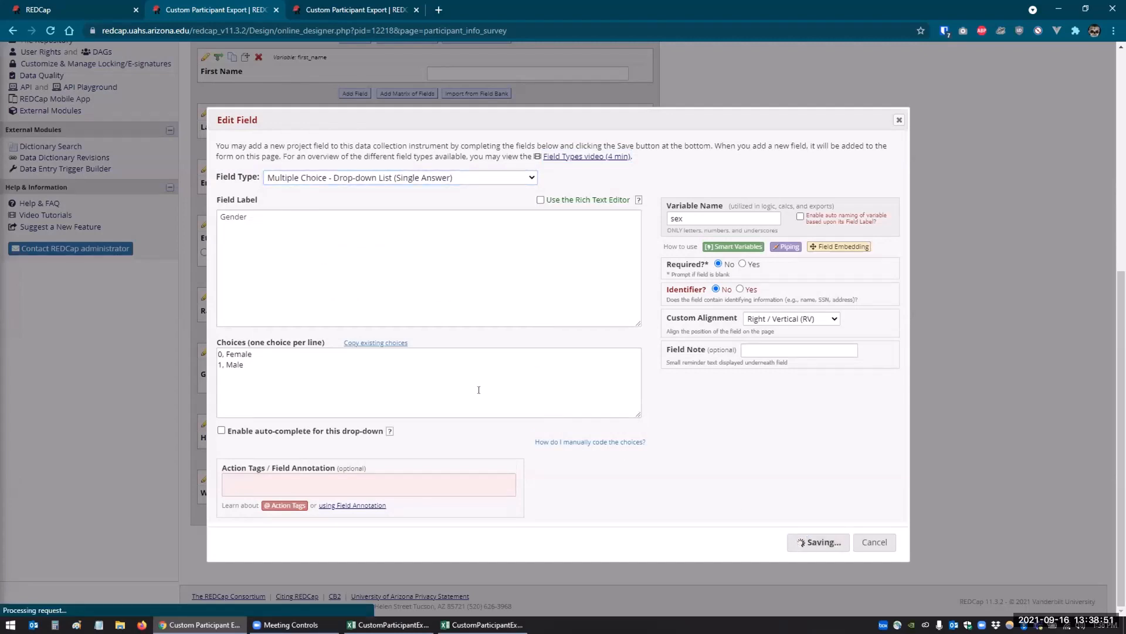
# - Change the Race field to "Checkboxes (Multiple Answers)", remove "More Than One Race", renumber "Unknown / Not Reported" as 5, and save
pyautogui.click(205, 310)
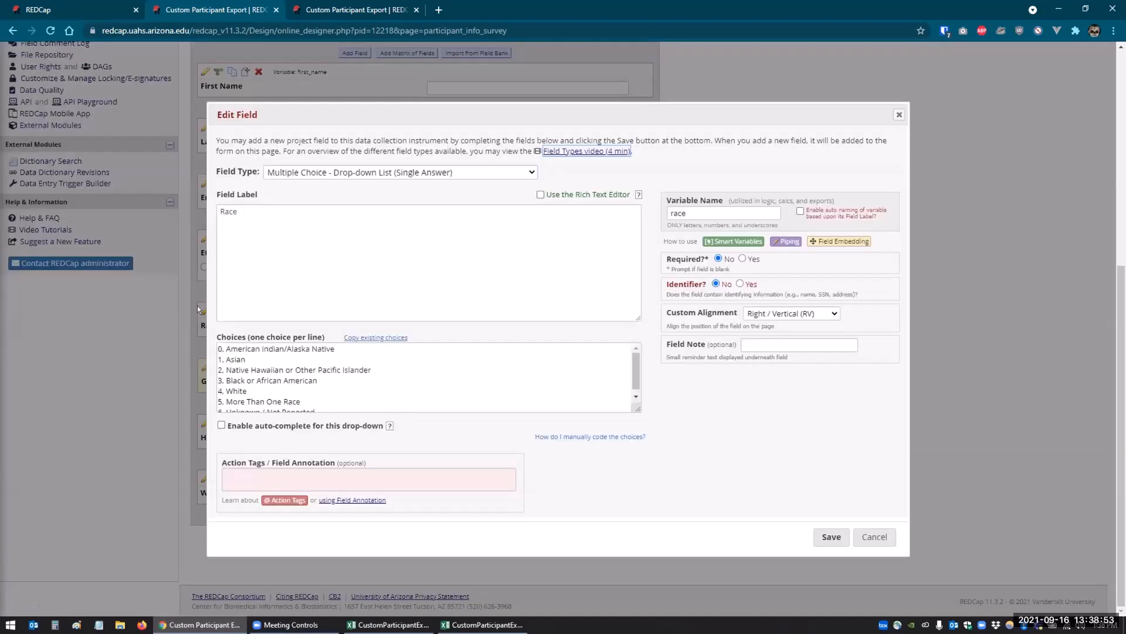
pyautogui.click(315, 176)
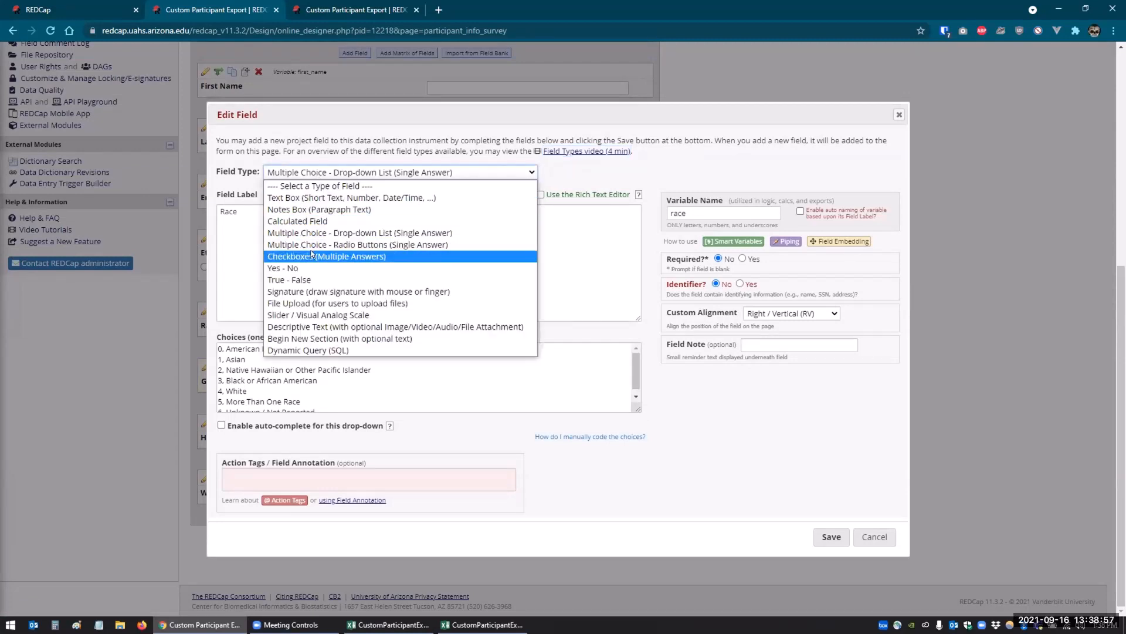
pyautogui.click(312, 256)
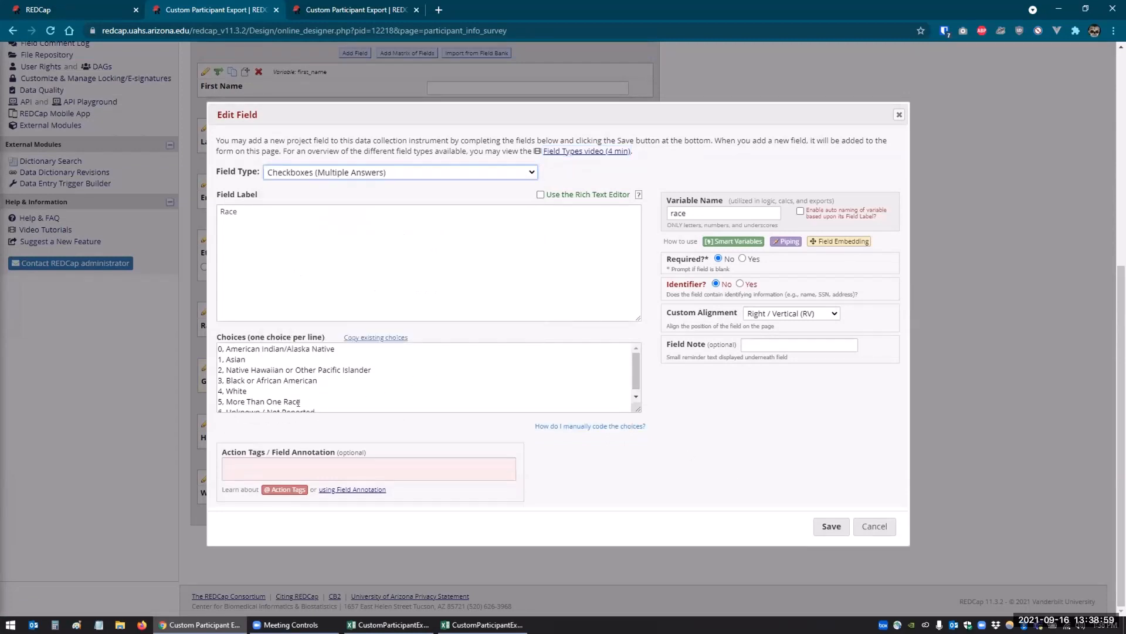
pyautogui.moveTo(300, 402); pyautogui.dragTo(202, 396)
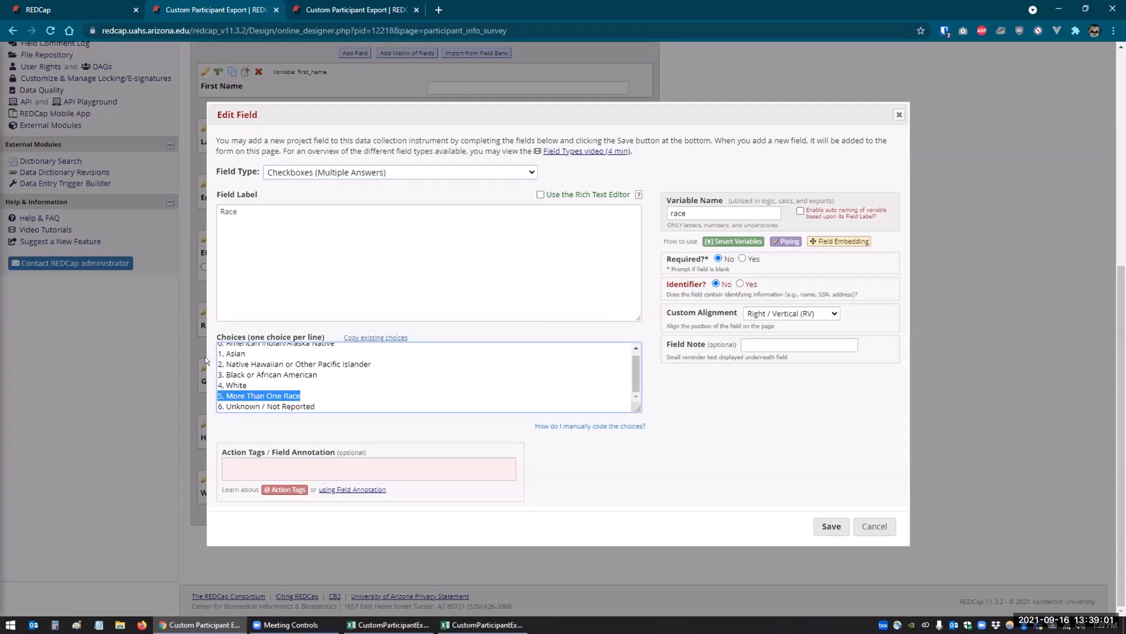
pyautogui.press('BackSpace')
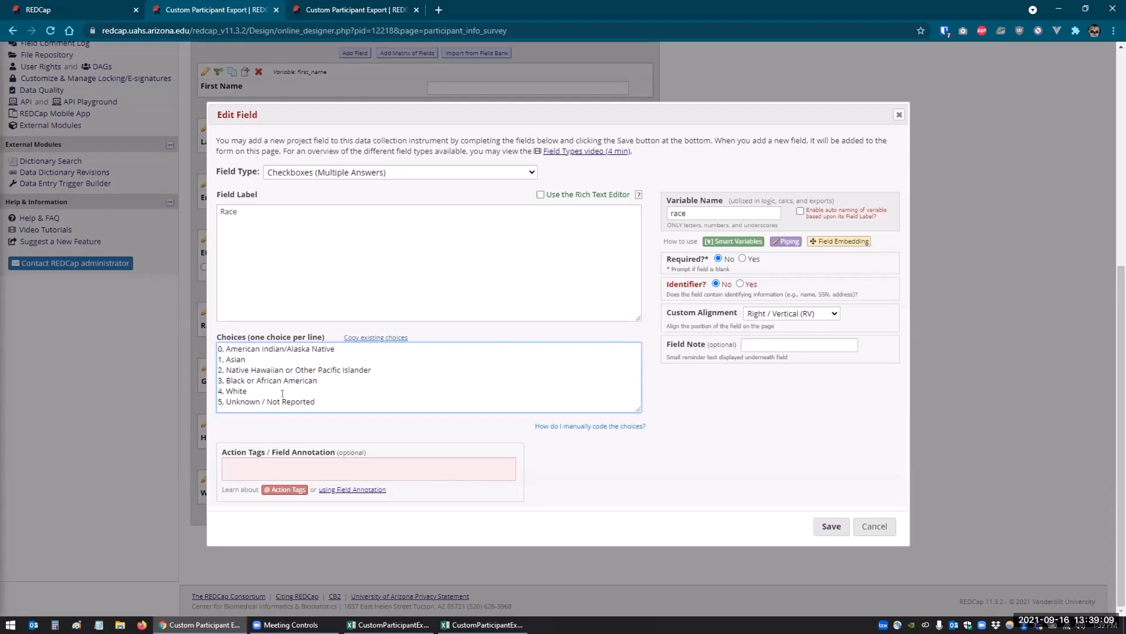
pyautogui.click(831, 526)
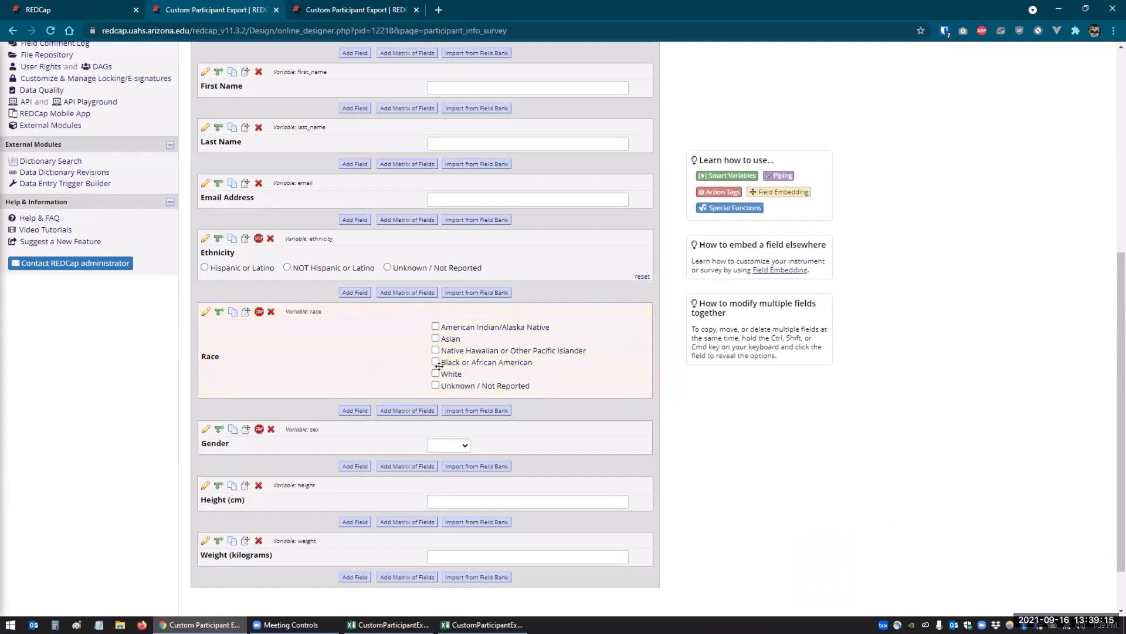
# - Open the Participant Info Survey of record 1, select all six Race options, and save while staying on the form
pyautogui.scroll(3, 88, 388)
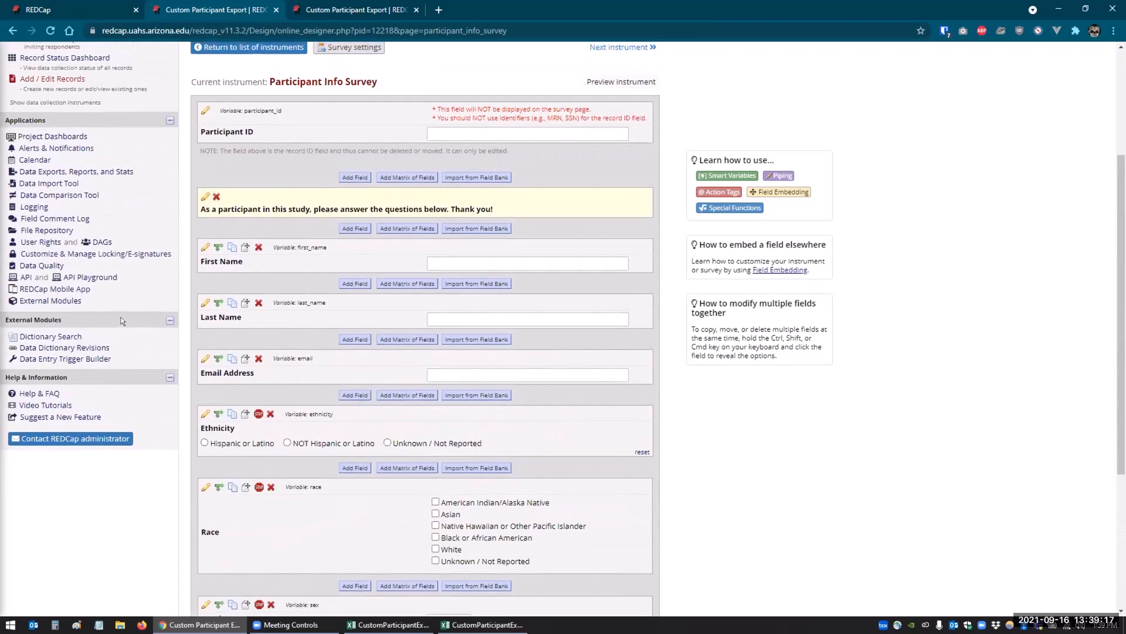
pyautogui.scroll(3, 26, 199)
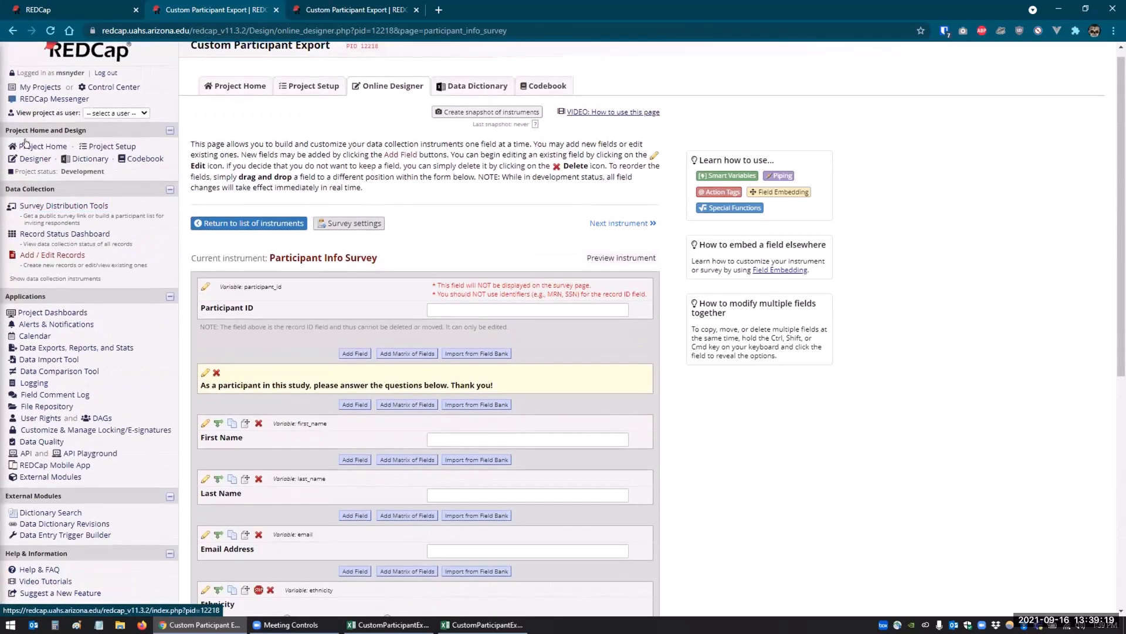
pyautogui.click(28, 228)
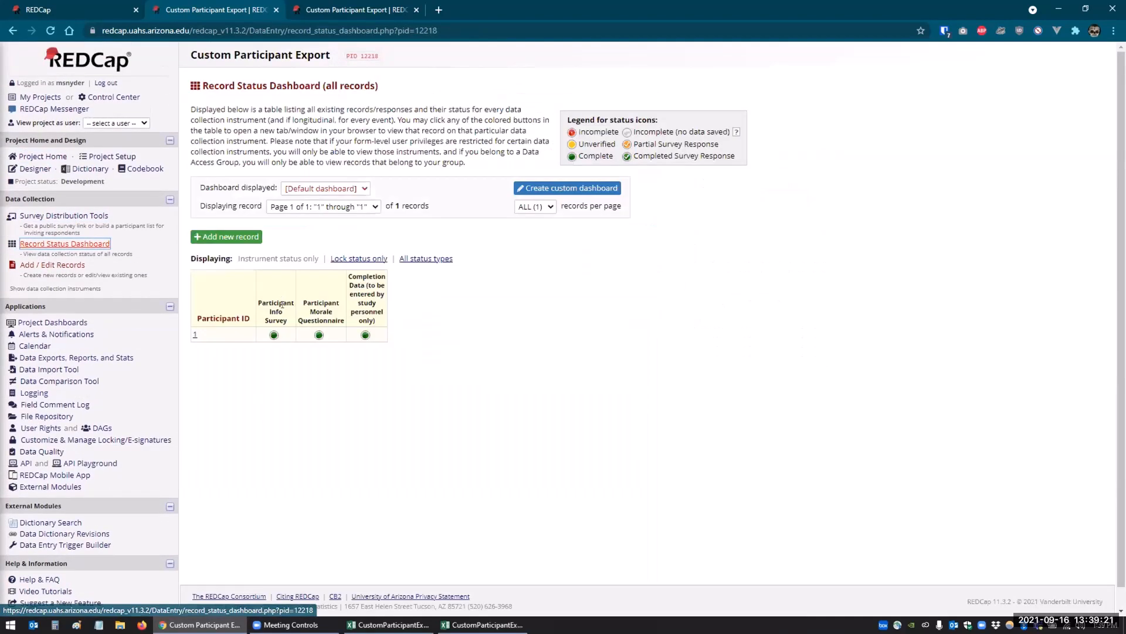
pyautogui.click(273, 334)
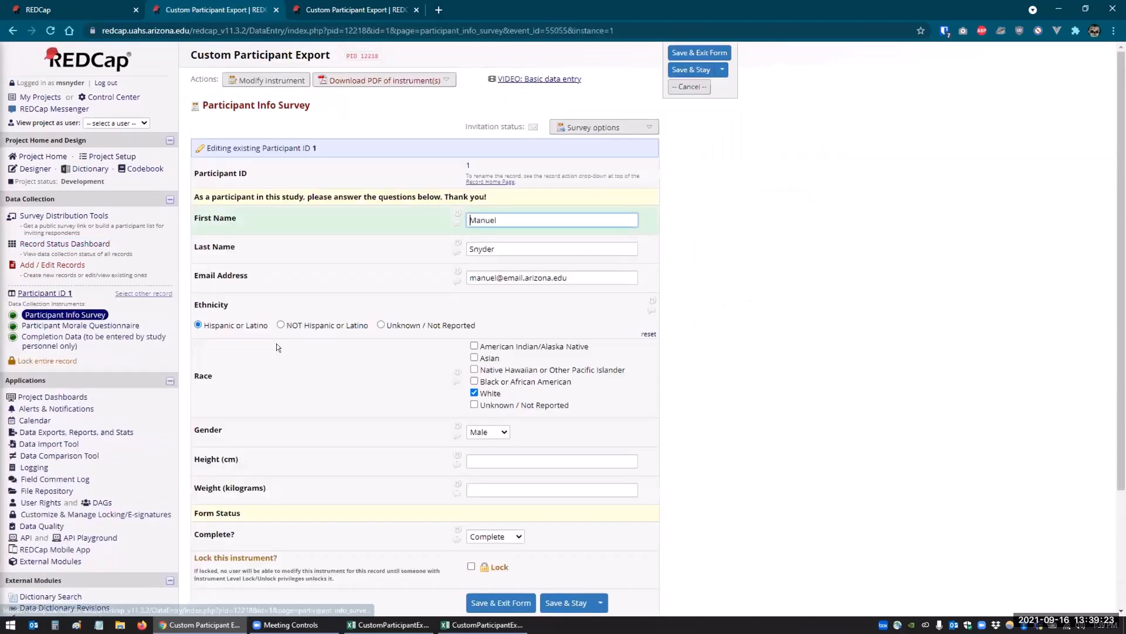
pyautogui.click(475, 346)
pyautogui.click(474, 358)
pyautogui.click(475, 369)
pyautogui.click(475, 381)
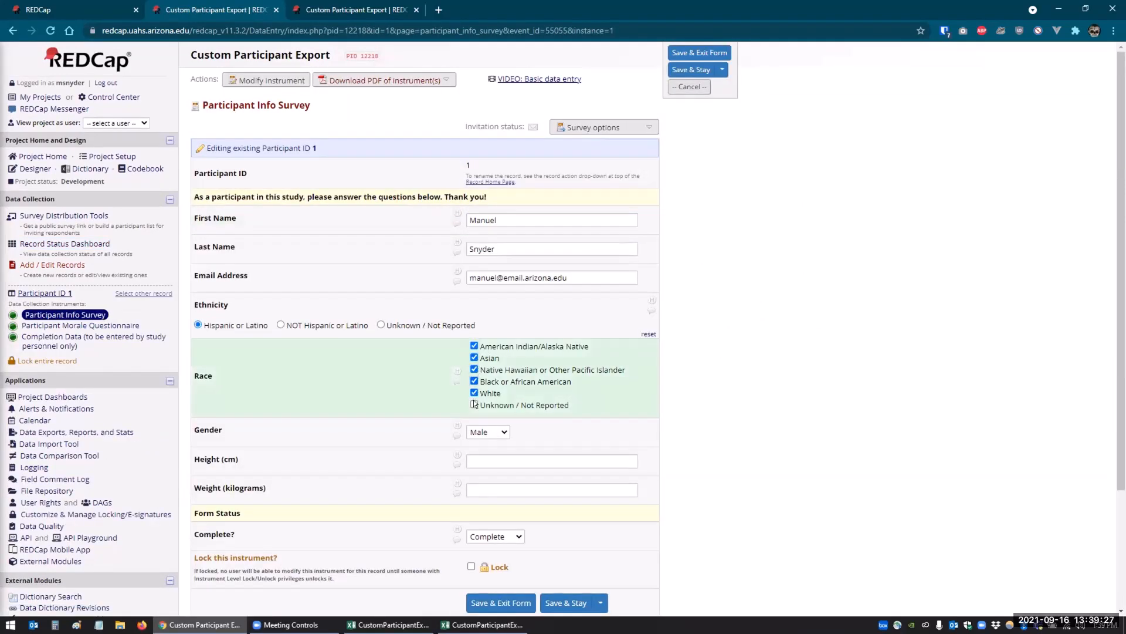
pyautogui.click(474, 405)
pyautogui.scroll(-1, 541, 552)
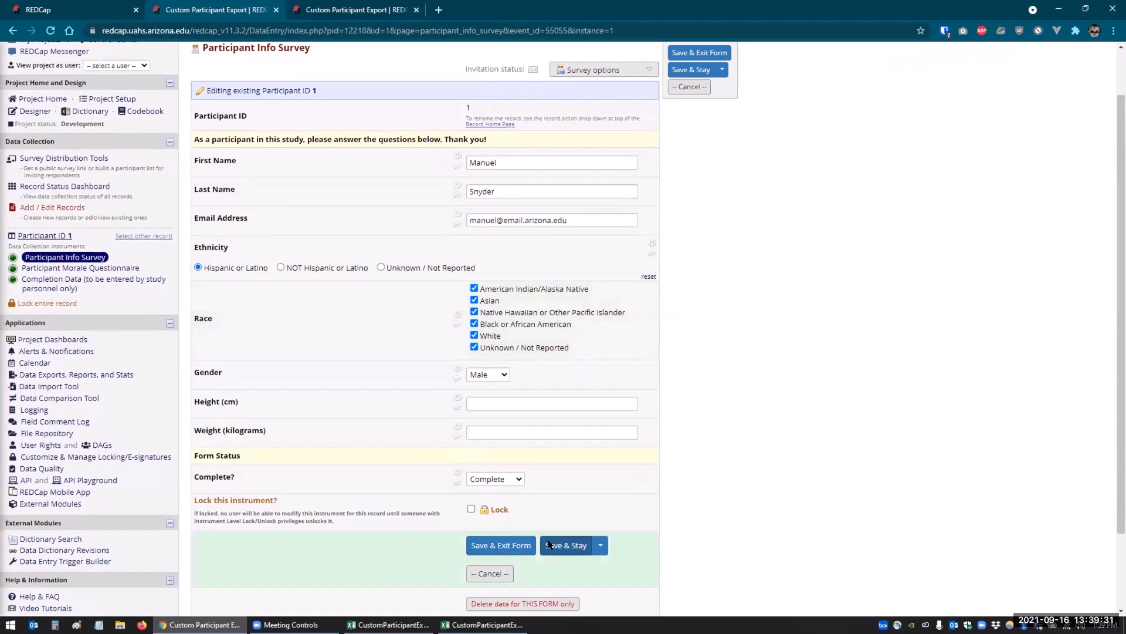
pyautogui.click(566, 546)
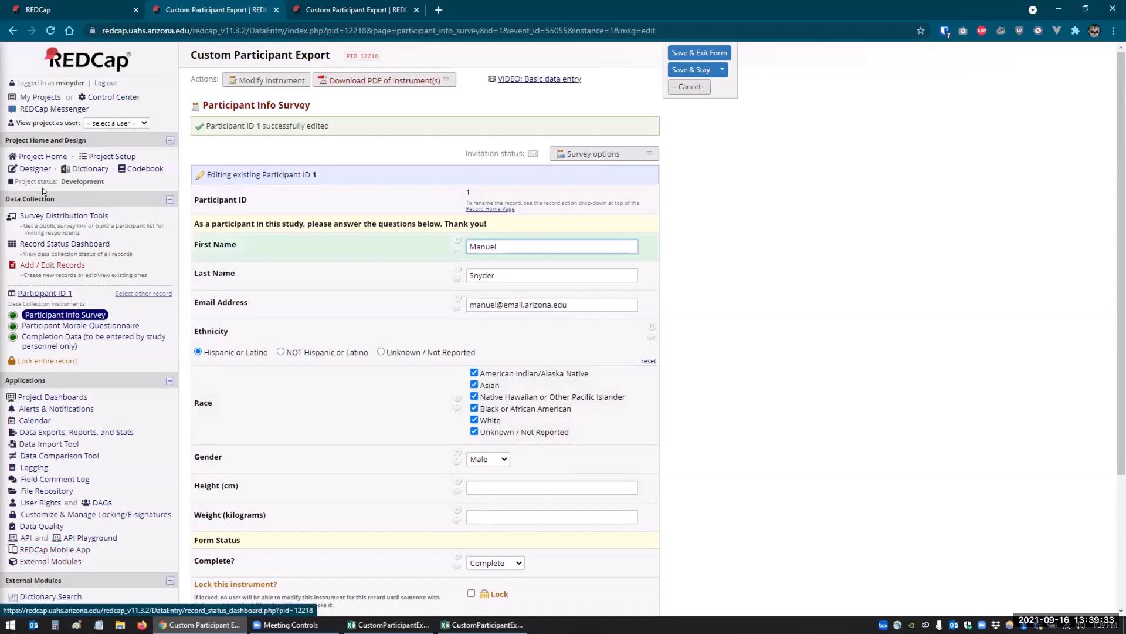
# - Run the Custom Export from the Participant List of the initial "Follow-Up Survey" and save the CSV file
pyautogui.click(47, 216)
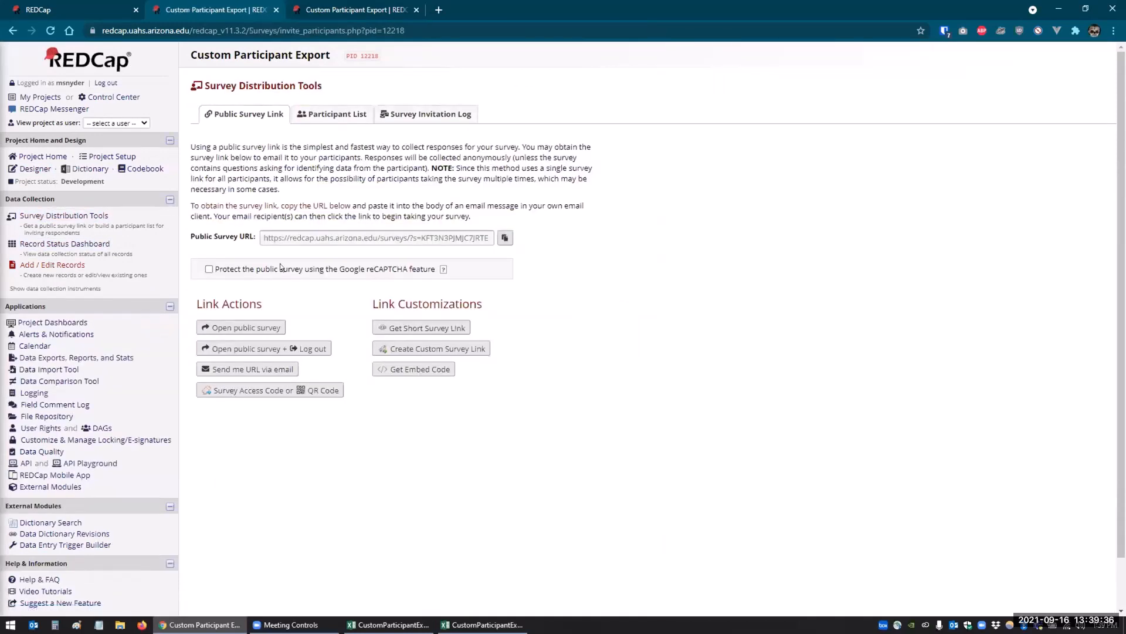
pyautogui.click(332, 113)
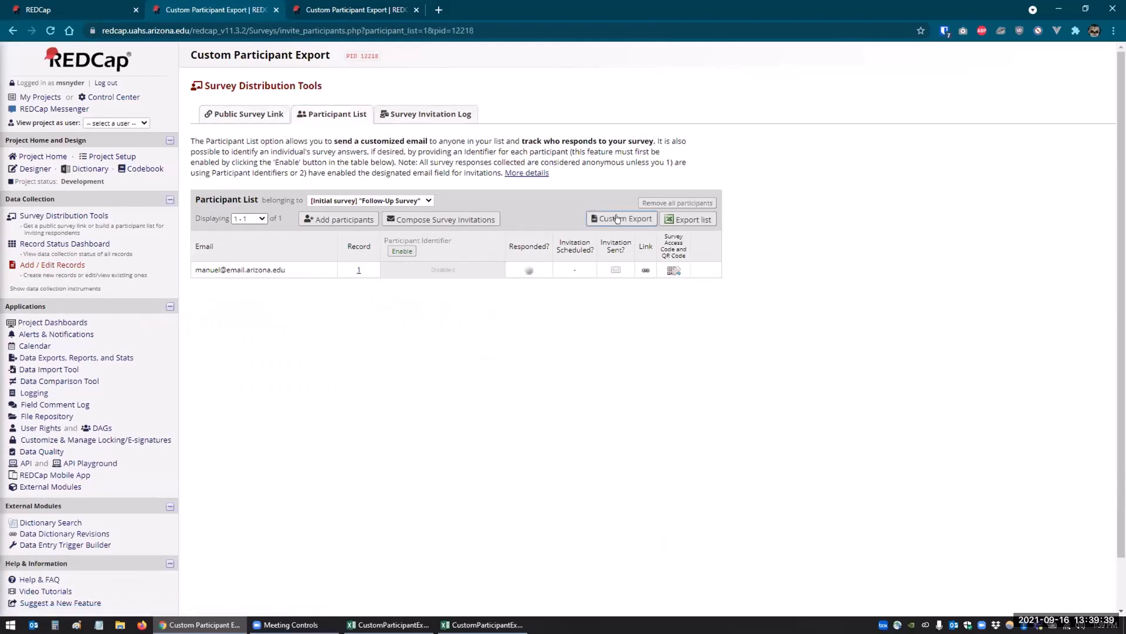
pyautogui.click(620, 217)
pyautogui.click(463, 297)
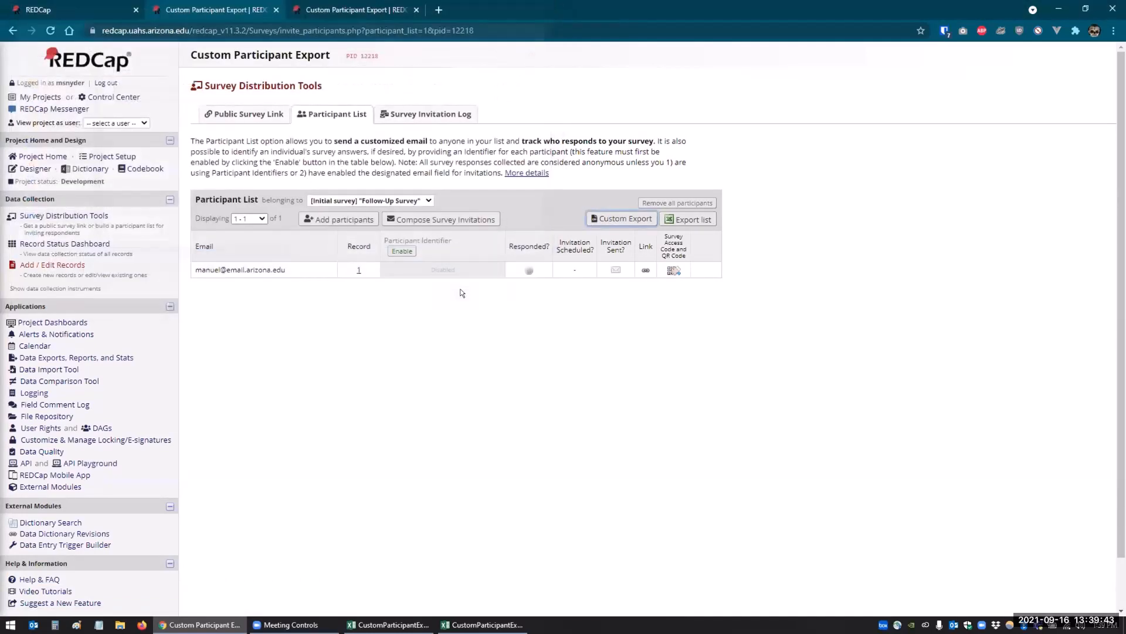
# - Open the newly exported custom participants CSV from the desktop in Excel and fit all column widths to their contents
pyautogui.click(1058, 8)
pyautogui.click(1059, 8)
pyautogui.click(1059, 8)
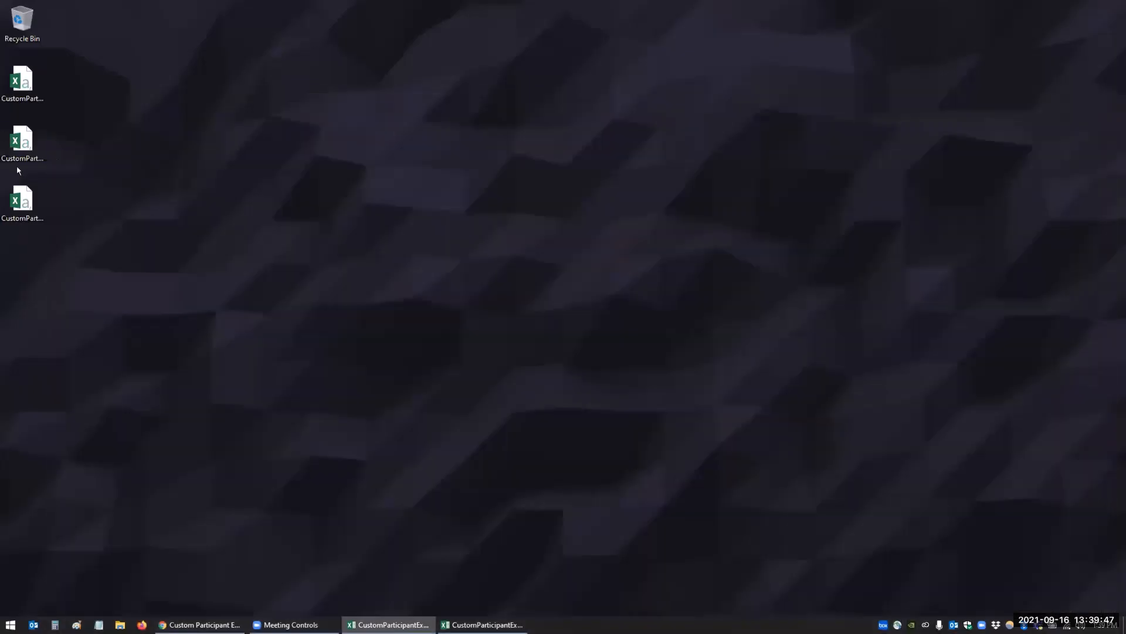
pyautogui.click(23, 201)
pyautogui.doubleClick(19, 204)
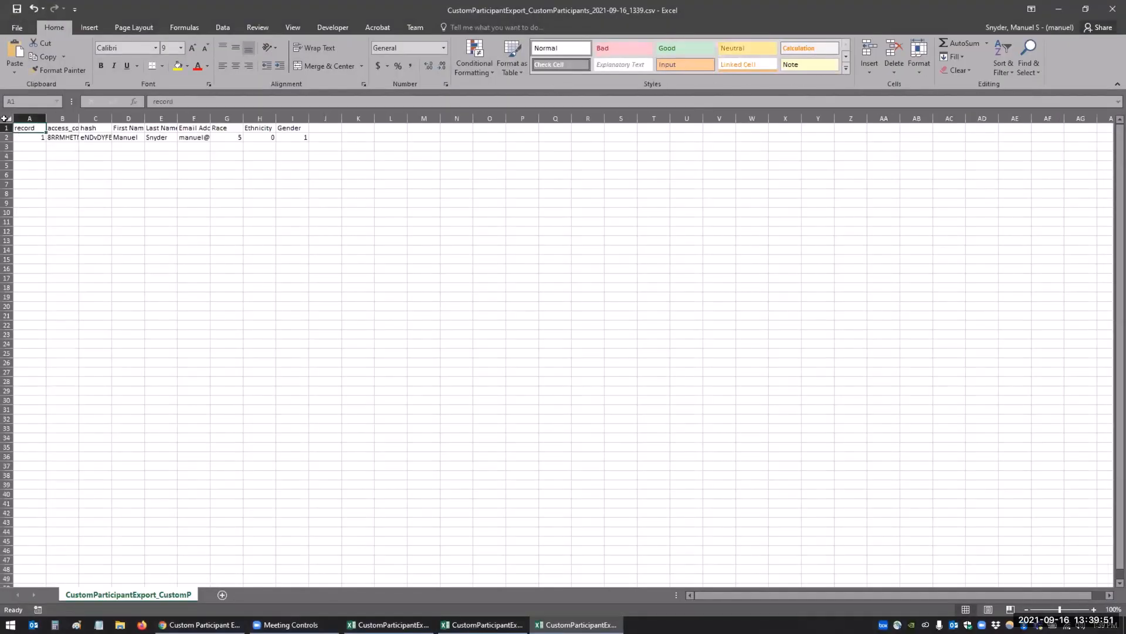
pyautogui.click(4, 119)
pyautogui.doubleClick(45, 117)
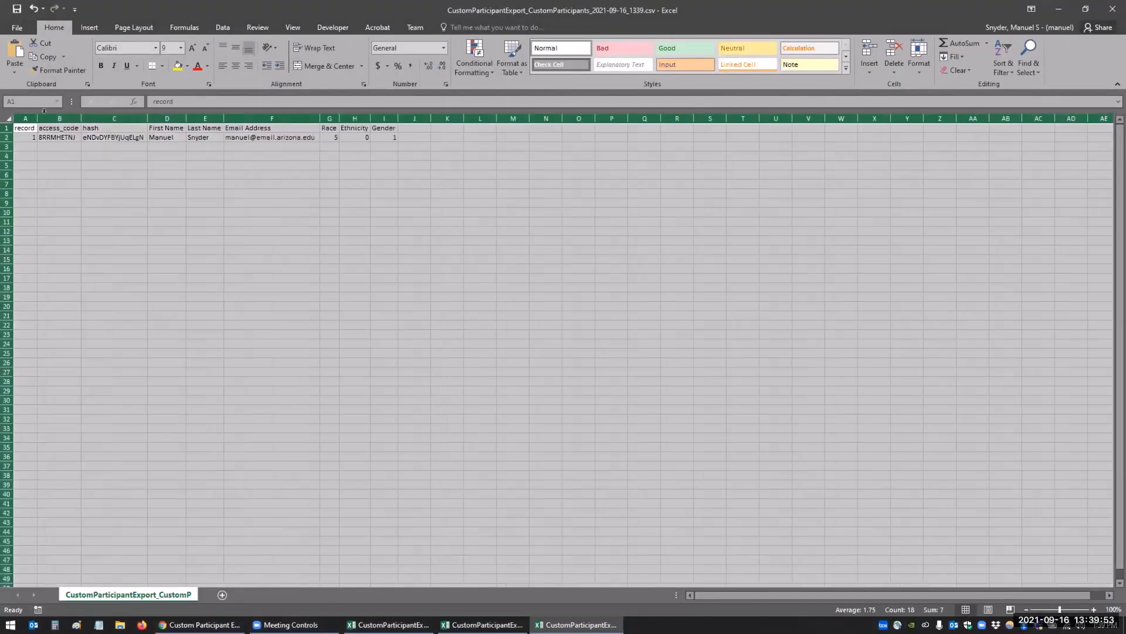
# - Examine the exported Race value in cell G2 and widen the Race column
pyautogui.click(295, 181)
pyautogui.click(326, 140)
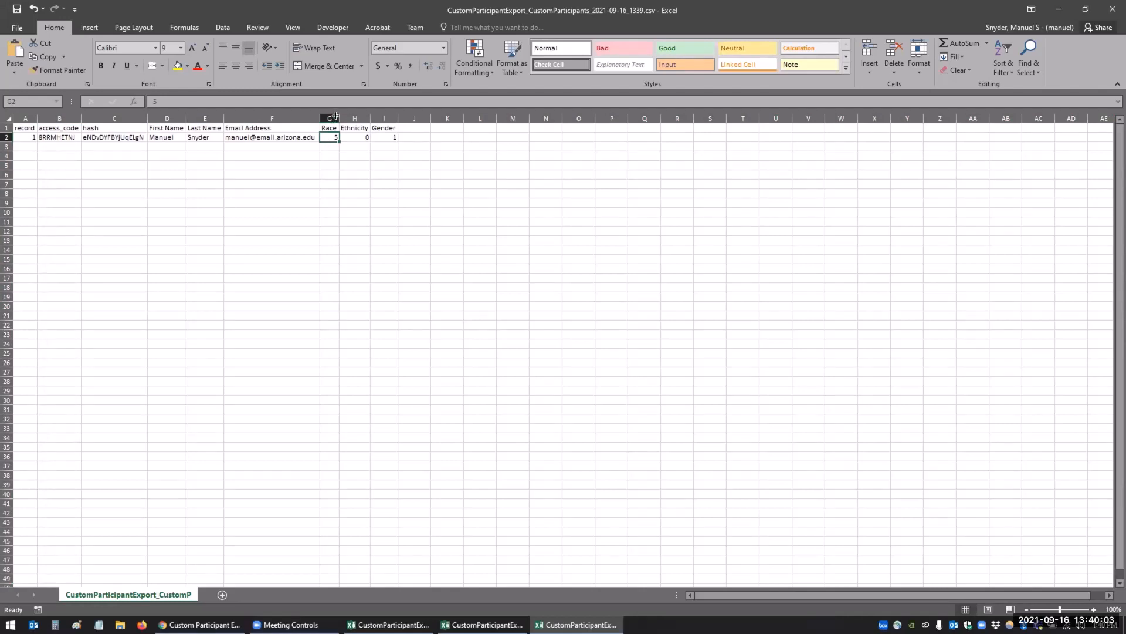
pyautogui.moveTo(340, 118); pyautogui.dragTo(363, 119)
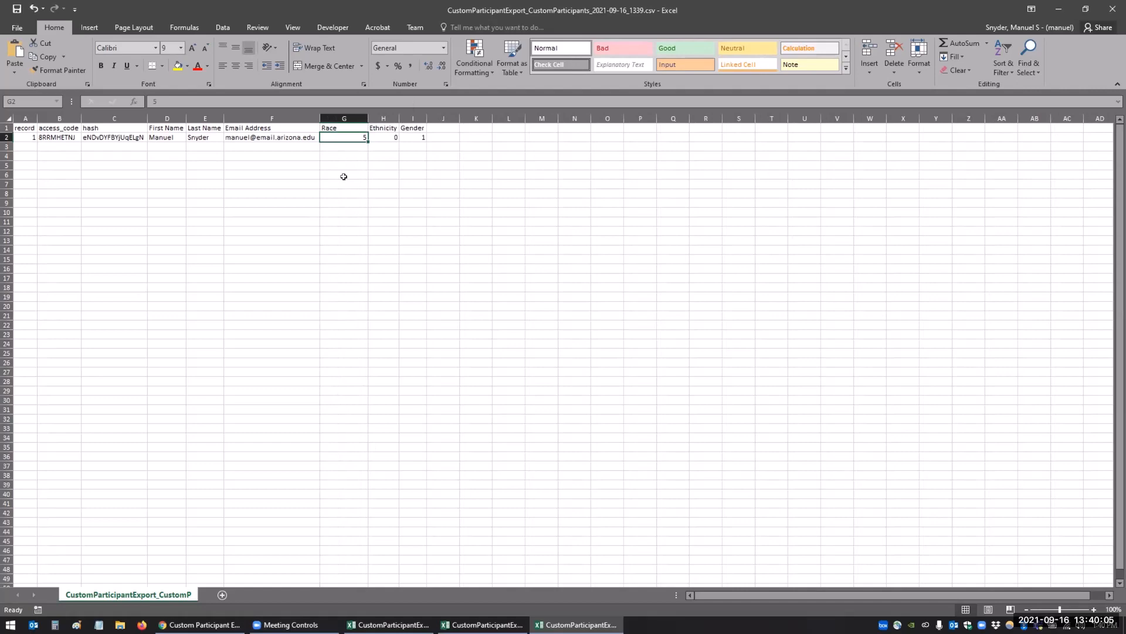
pyautogui.click(316, 381)
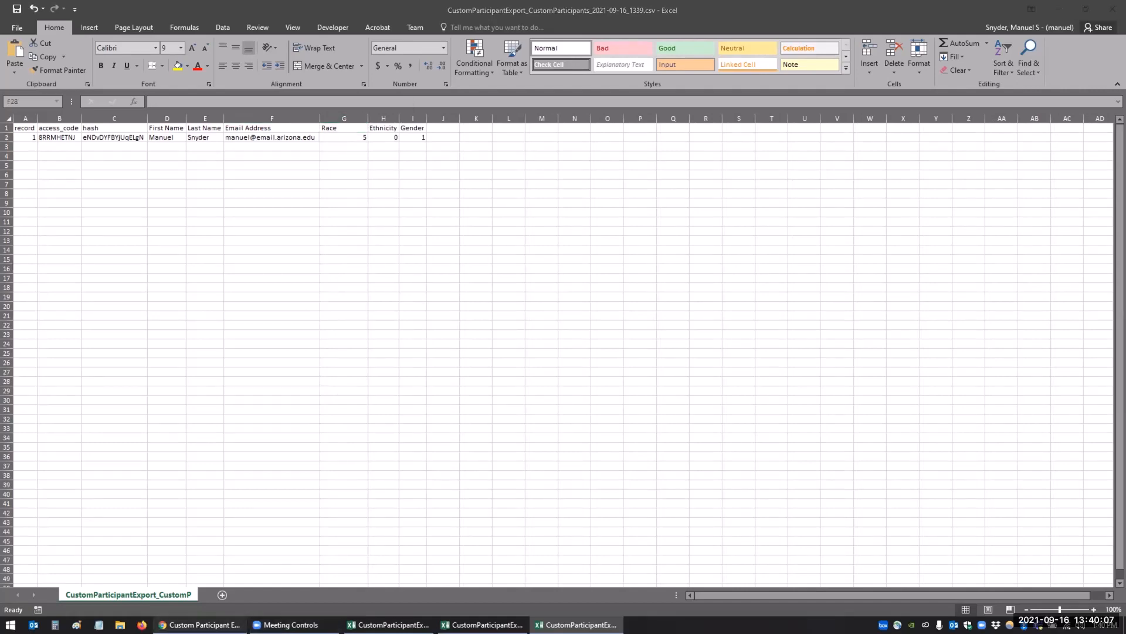
# - Switch back to REDCap and open the Participant Info Survey of record 1 from the Record Status Dashboard
pyautogui.click(200, 624)
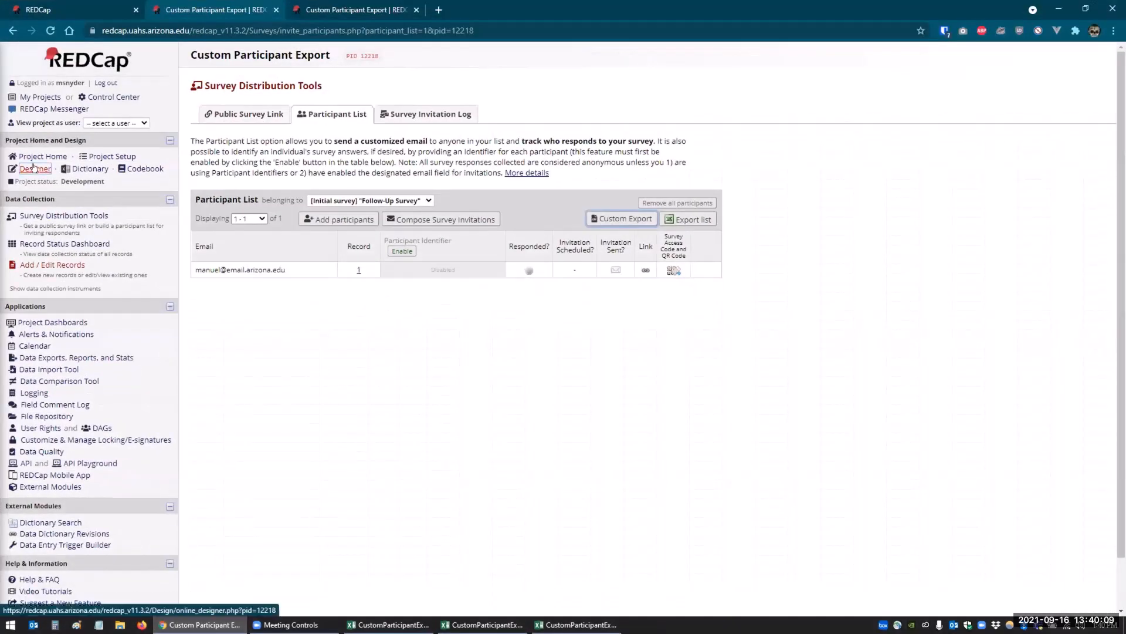
pyautogui.click(33, 167)
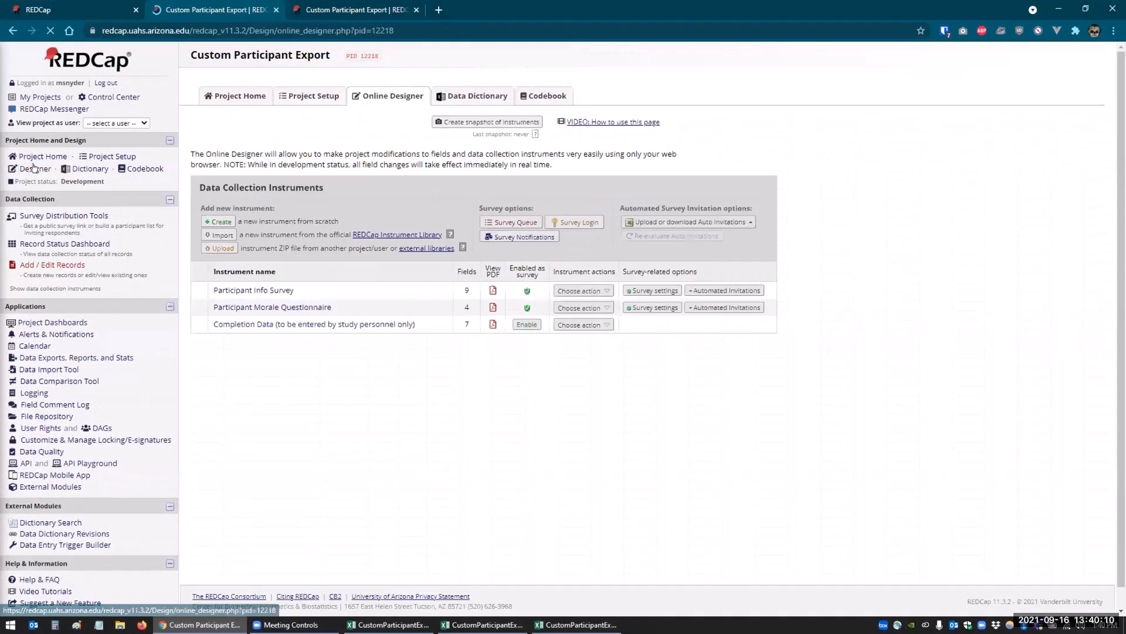
pyautogui.click(227, 289)
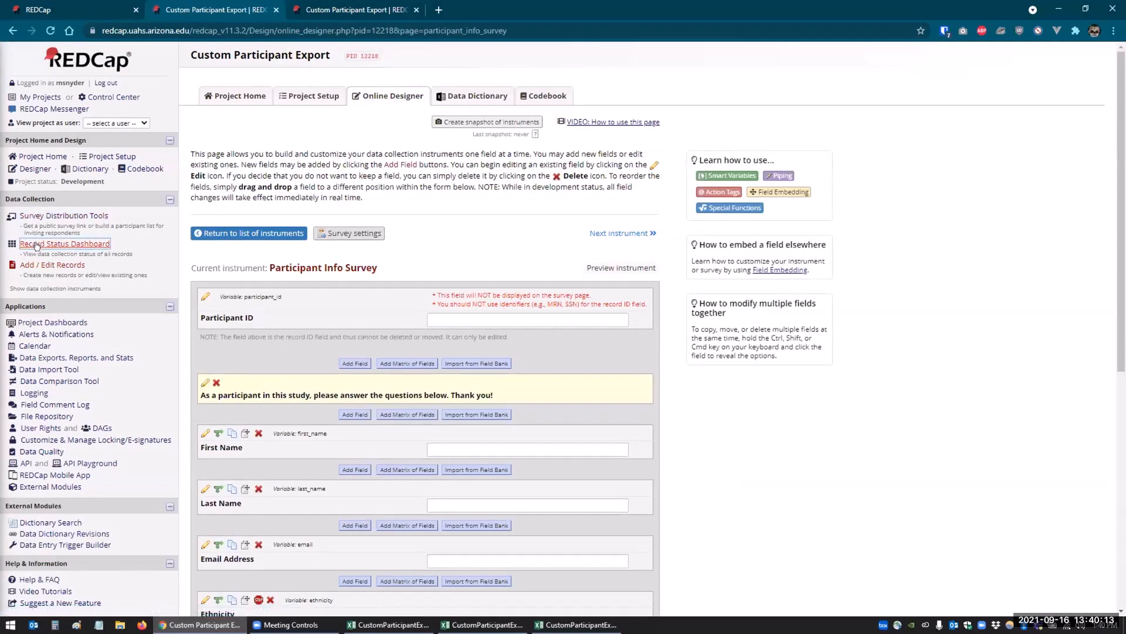
pyautogui.click(47, 244)
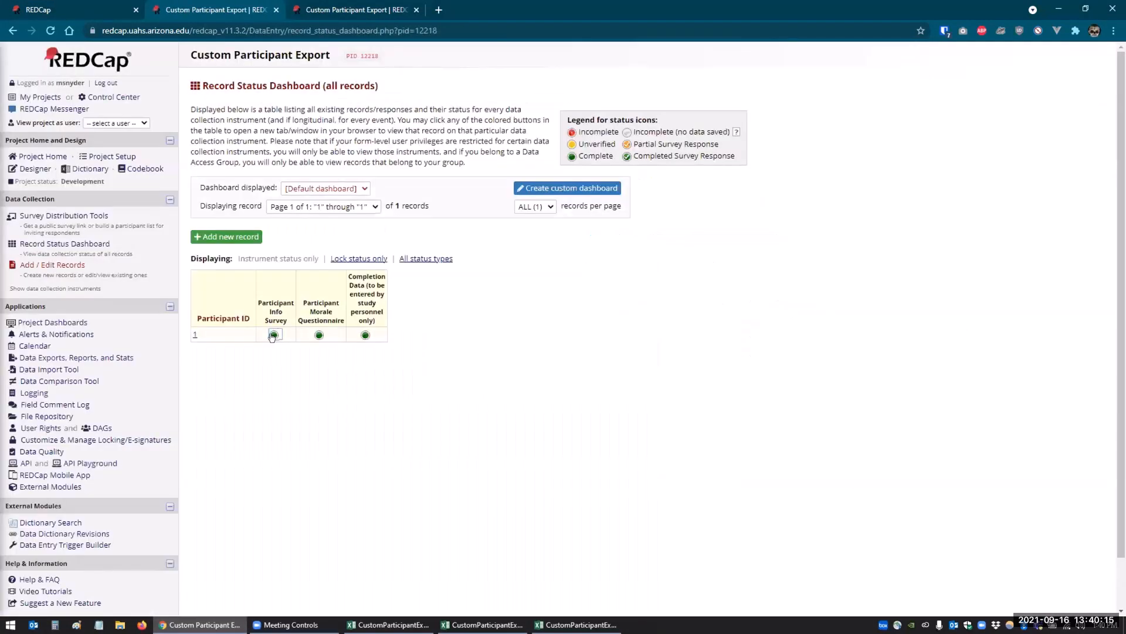
pyautogui.click(274, 334)
pyautogui.scroll(-1, 639, 398)
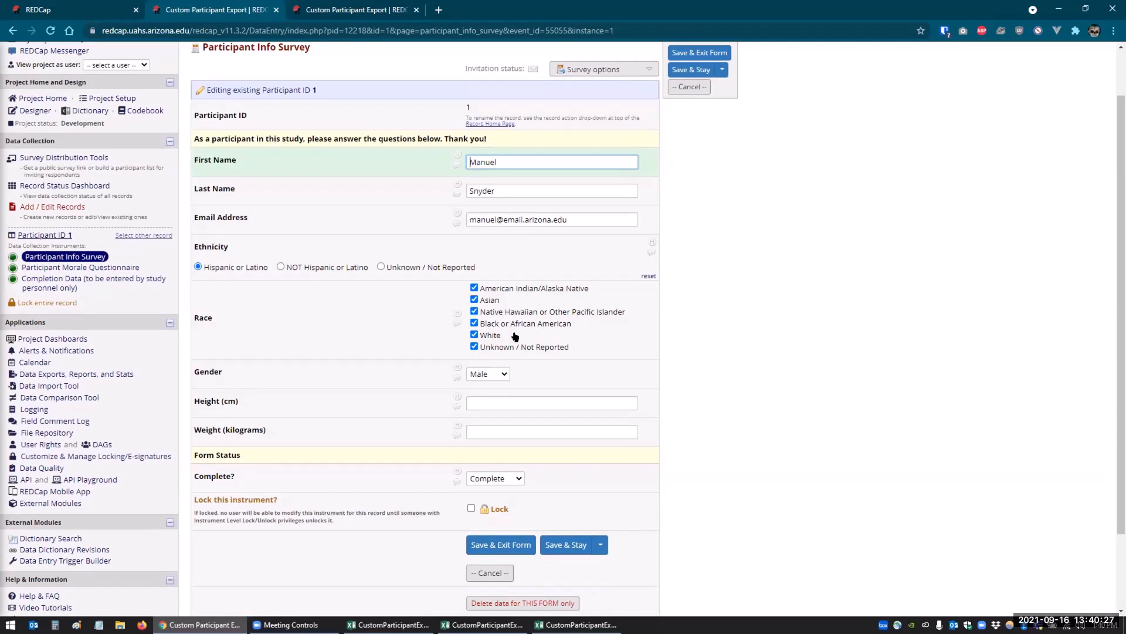
# - Clear every Race option in record 1 except White
pyautogui.click(473, 300)
pyautogui.click(473, 311)
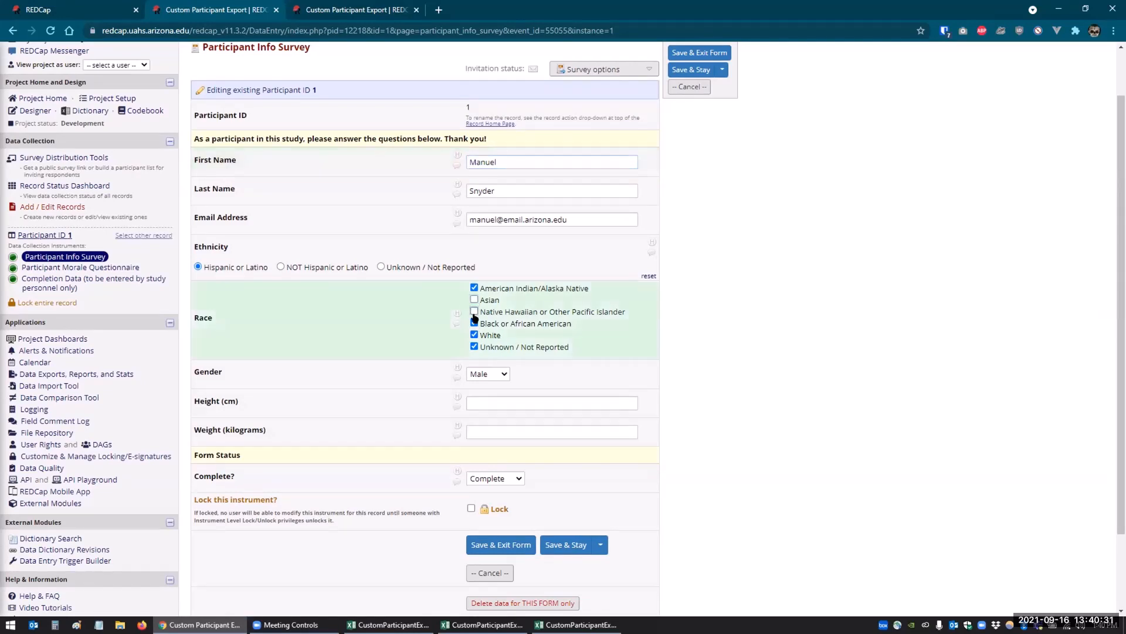
pyautogui.click(473, 323)
pyautogui.click(473, 335)
pyautogui.click(474, 347)
pyautogui.click(473, 335)
pyautogui.click(474, 288)
# - Compare the Race value in the exported CSV in Excel with the Race checkboxes of record 1 in REDCap
pyautogui.click(555, 625)
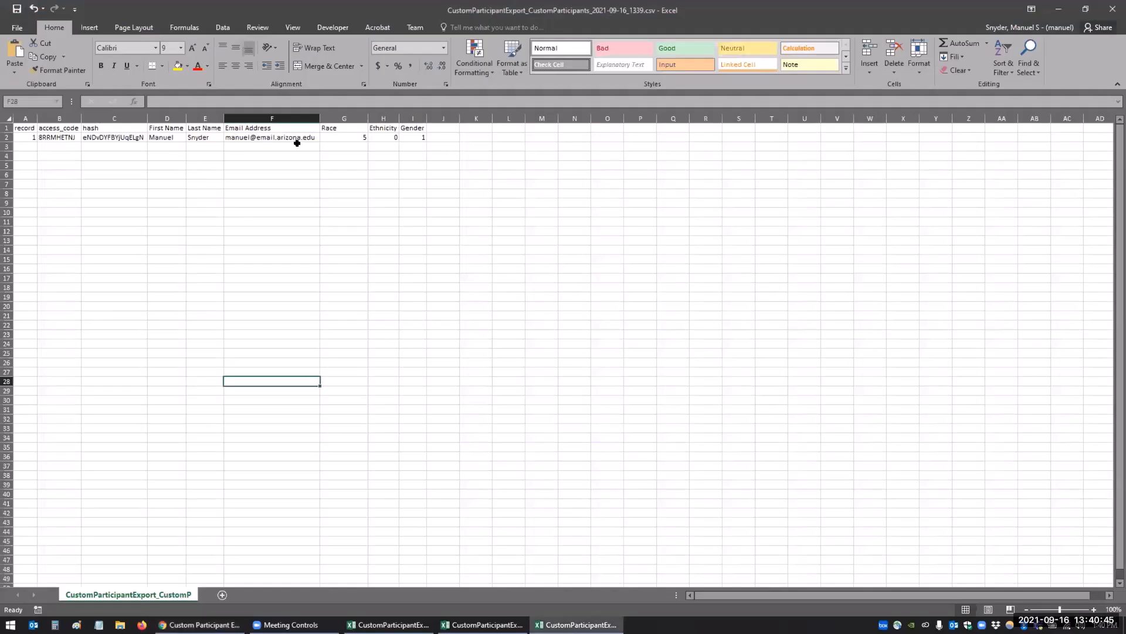
pyautogui.click(343, 137)
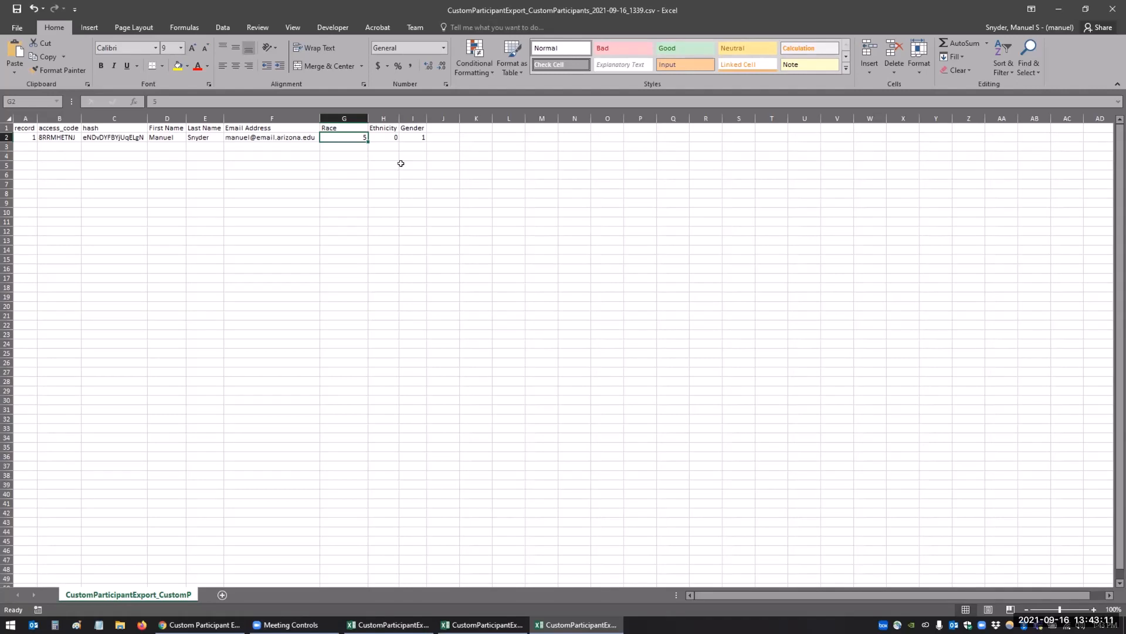
pyautogui.click(175, 624)
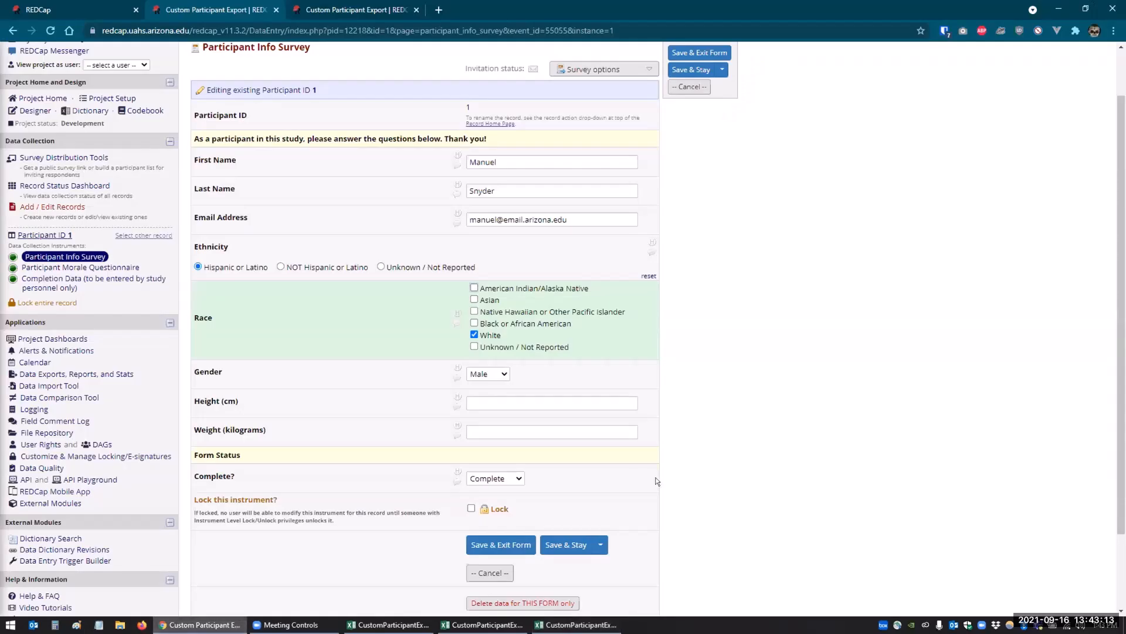
pyautogui.scroll(1, 792, 516)
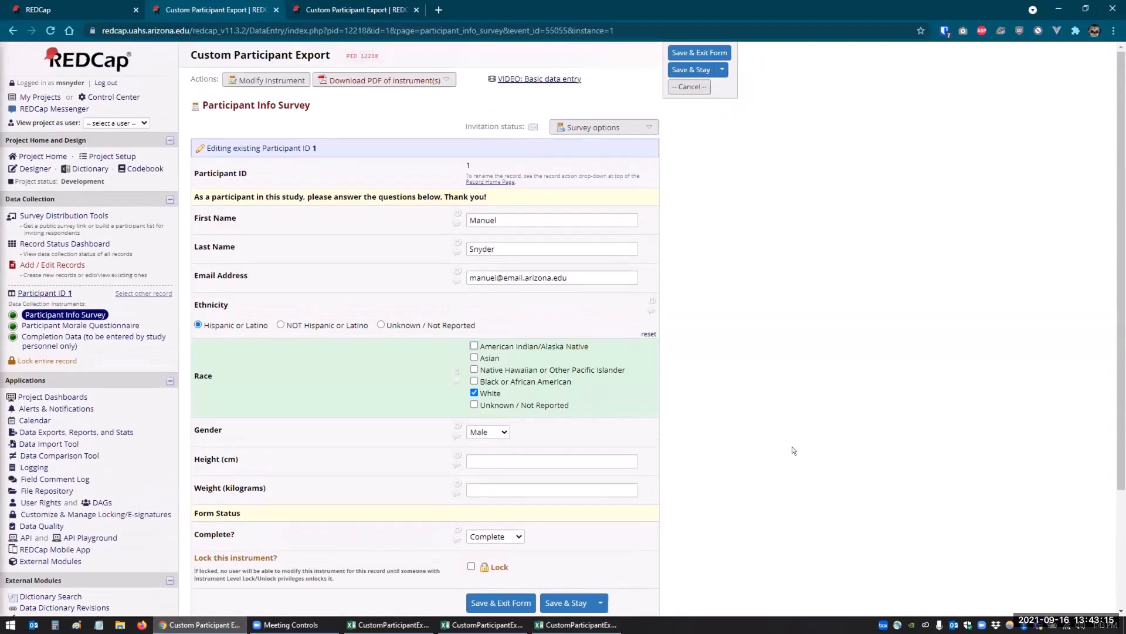